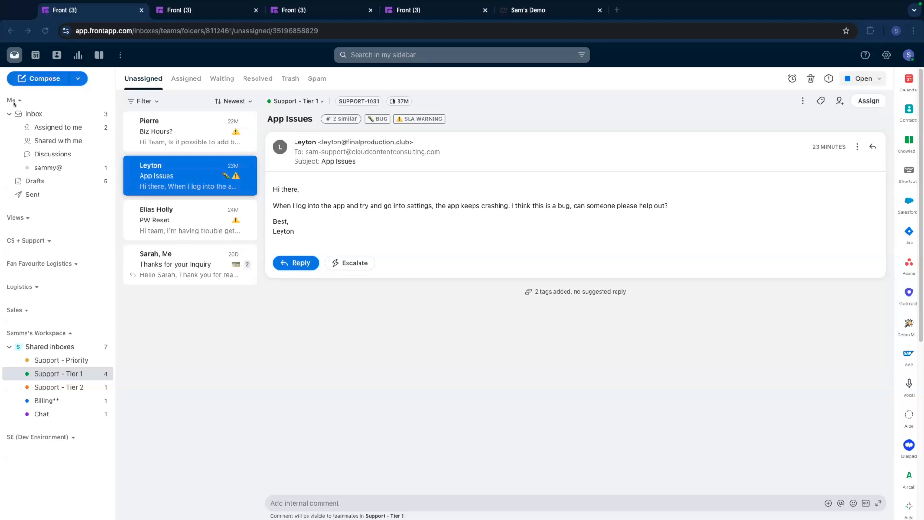
mouse_move(63, 175)
left_mouse_down()
mouse_move(110, 350)
mouse_move(113, 433)
mouse_move(114, 198)
mouse_move(113, 206)
left_mouse_up()
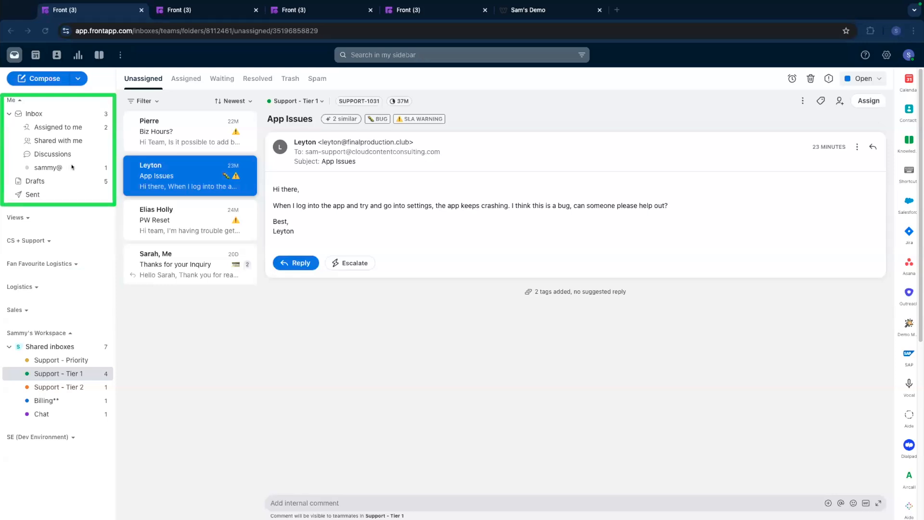
left_click_drag(126, 128, 104, 140)
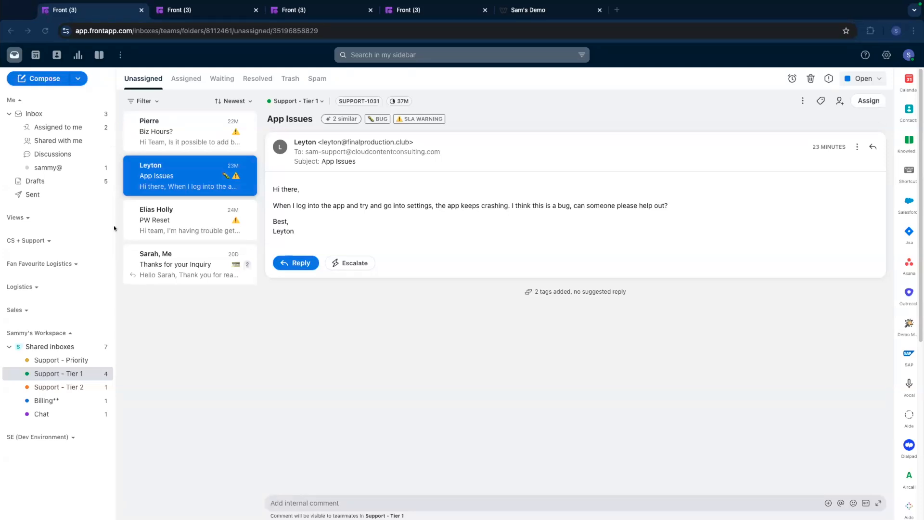
mouse_move(2, 323)
left_mouse_down()
mouse_move(55, 347)
mouse_move(86, 385)
mouse_move(101, 432)
mouse_move(114, 428)
left_mouse_up()
left_click_drag(126, 93, 199, 91)
Look through the available tags and possible assignees for the App Issues conversation.
left_click(821, 101)
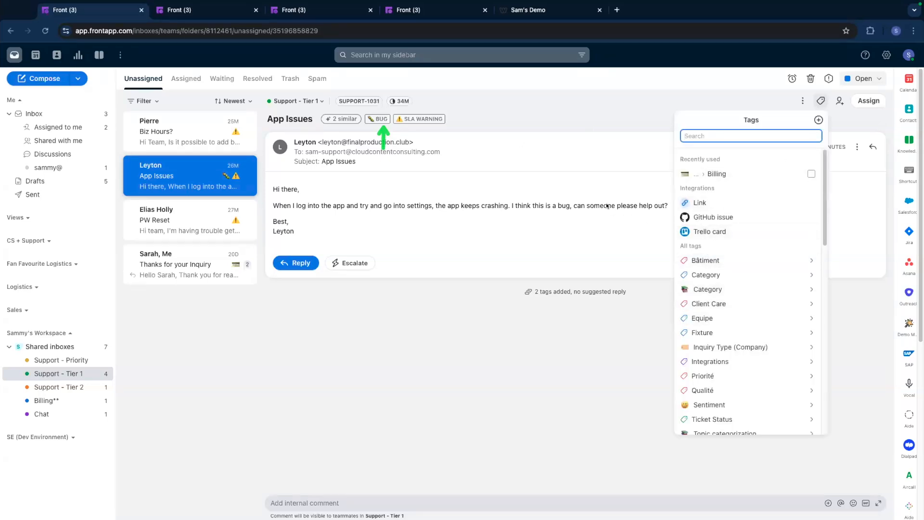
left_click(587, 161)
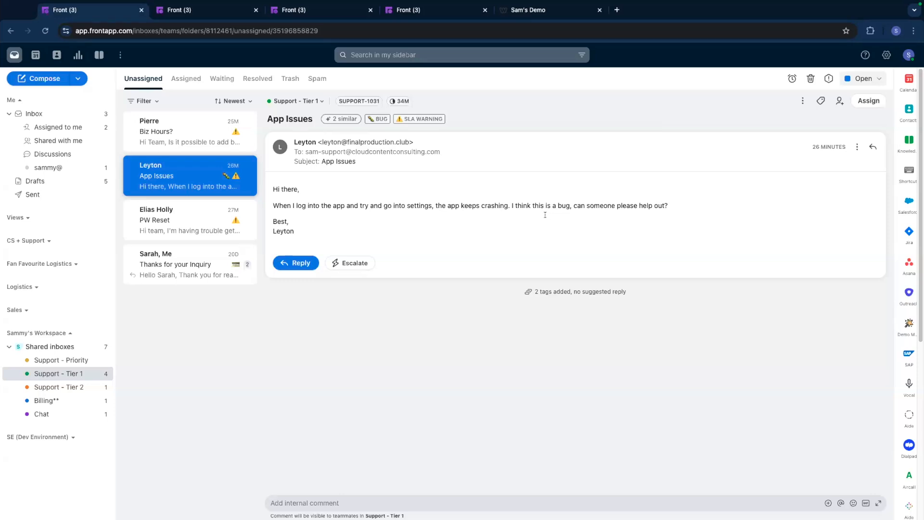
left_click(868, 100)
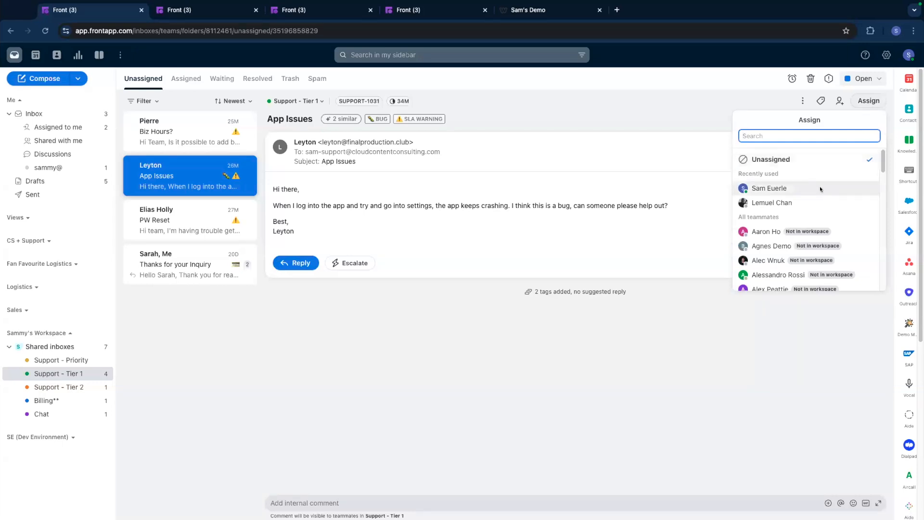
left_click(632, 158)
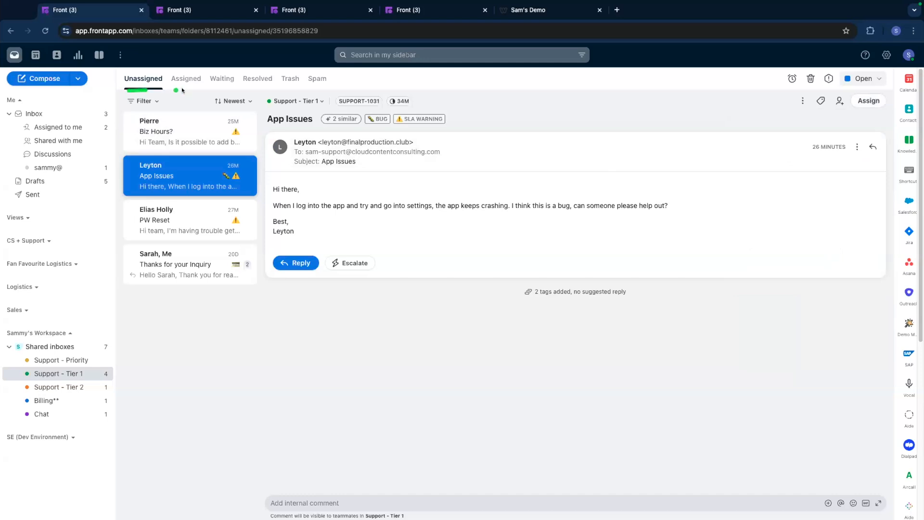
left_click_drag(137, 124, 111, 124)
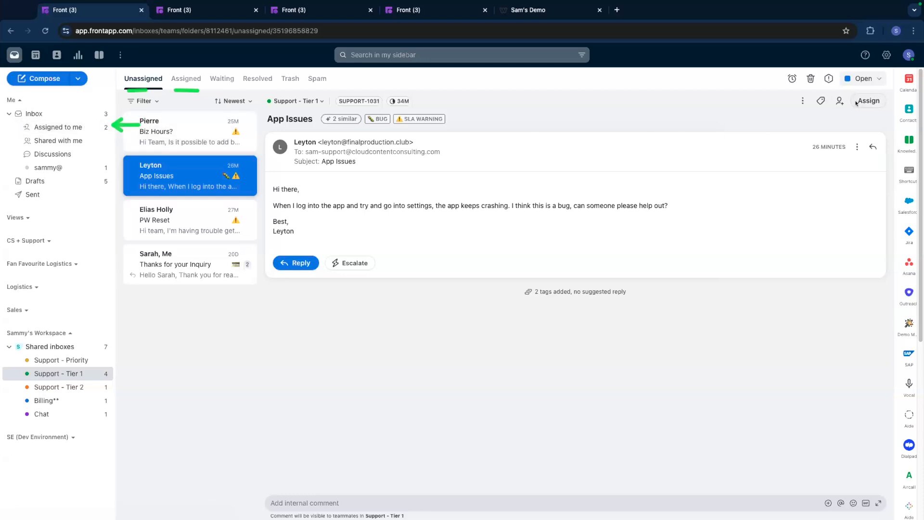
Assign the App Issues conversation to yourself and view it among the Support - Tier 1 assigned conversations.
left_click(857, 103)
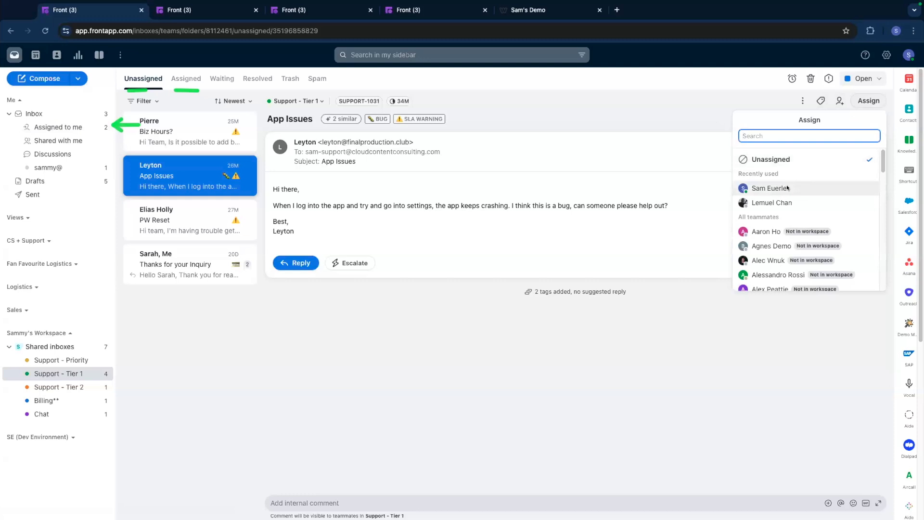
left_click(787, 184)
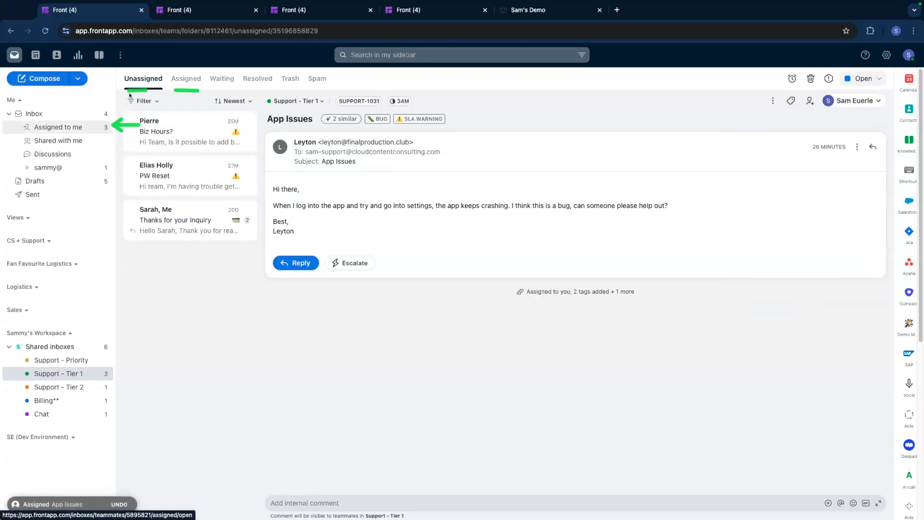
left_click(185, 79)
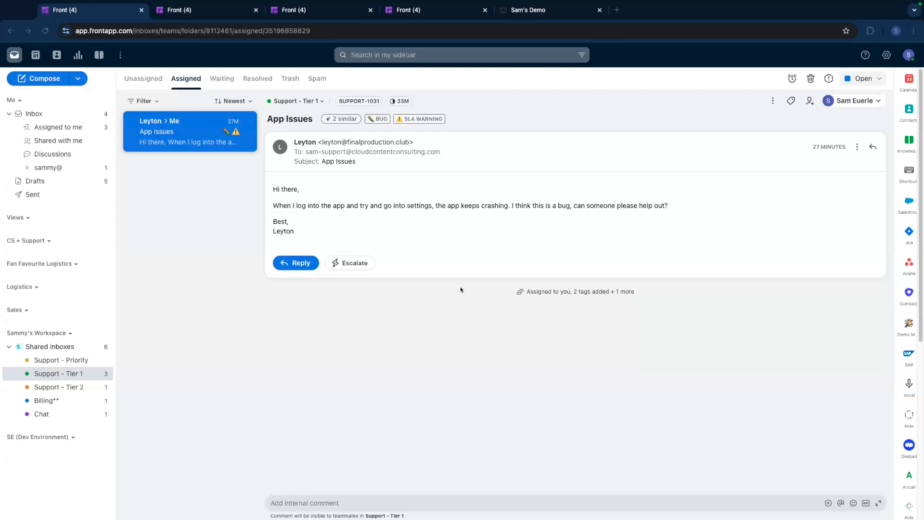
Post an internal comment asking the mentioned teammate to start a draft because you're unsure how to handle this one, and share the conversation with them.
left_click(420, 500)
type("@jacob I'm not sure how to handle this one, can you please start a draft for us?")
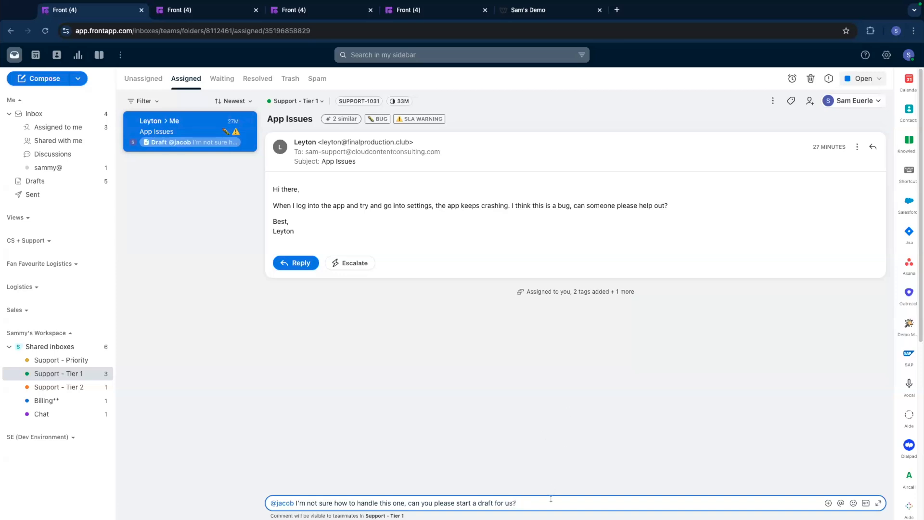
key("Return")
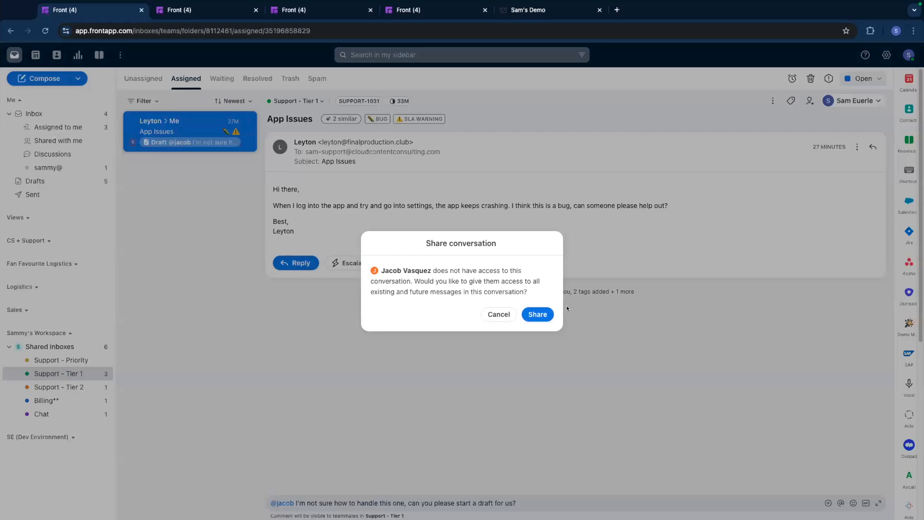
left_click(537, 315)
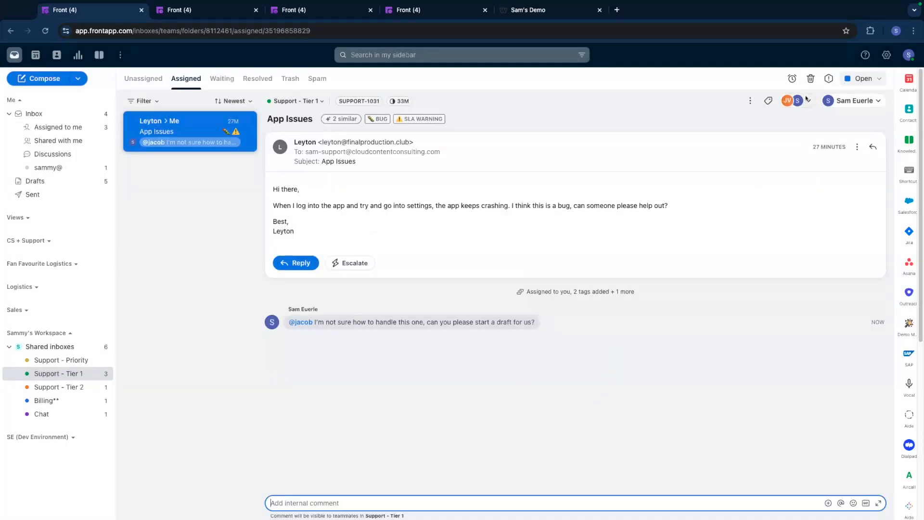
Check the conversation's participants and take over the teammate's shared reply draft.
left_click(803, 100)
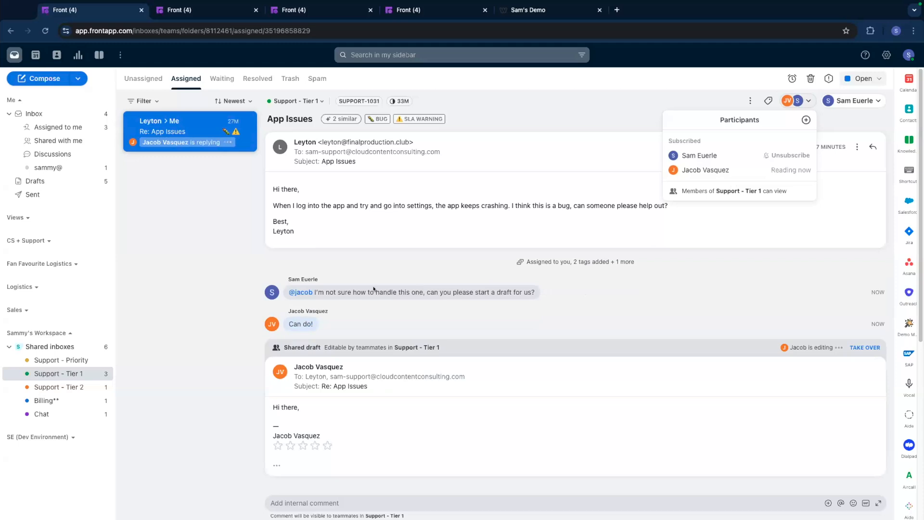
left_click(340, 321)
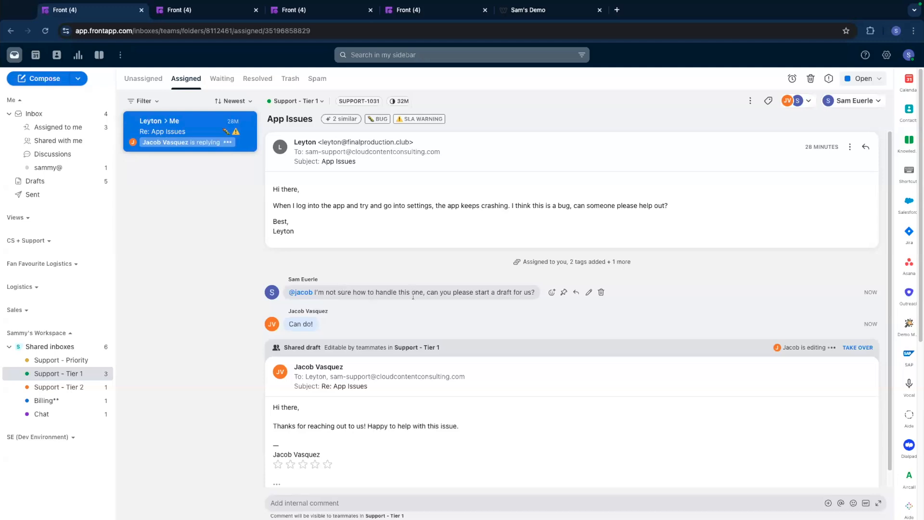
scroll(414, 275, "down", 1)
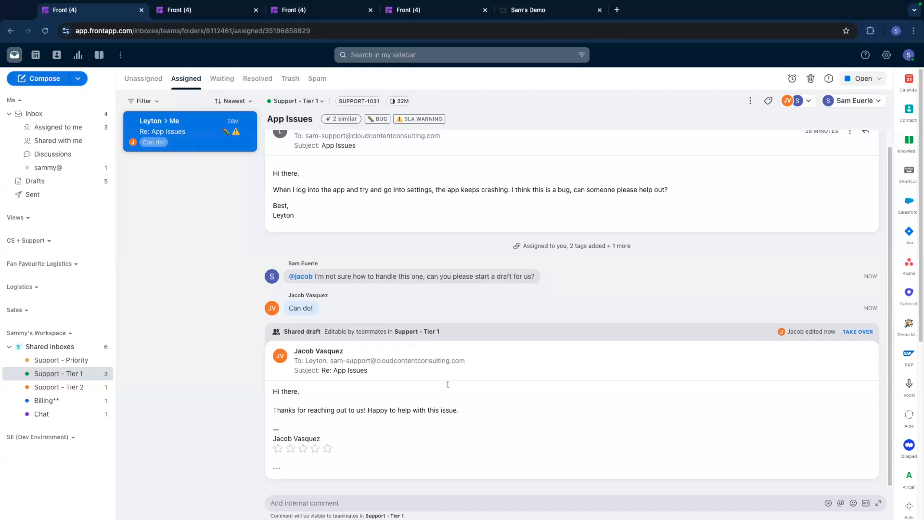
double_click(448, 410)
left_click(342, 396)
left_click(858, 332)
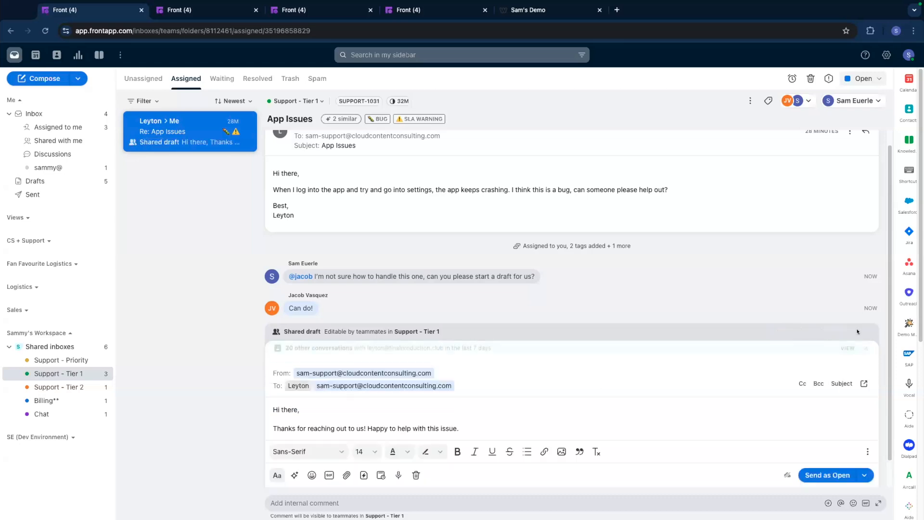
Post the internal comment "looks great! thanks!" on the App Issues conversation.
left_click(271, 503)
type("looks great! thanks")
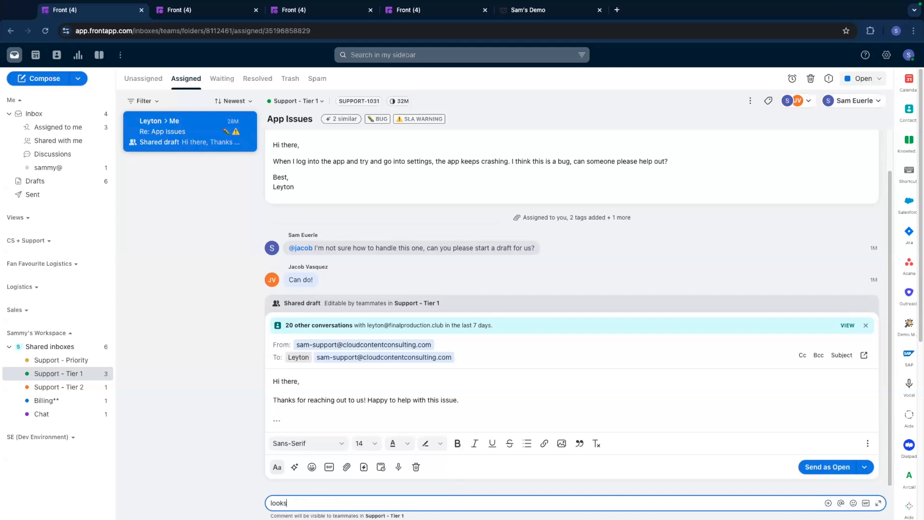
type("!")
key("Return")
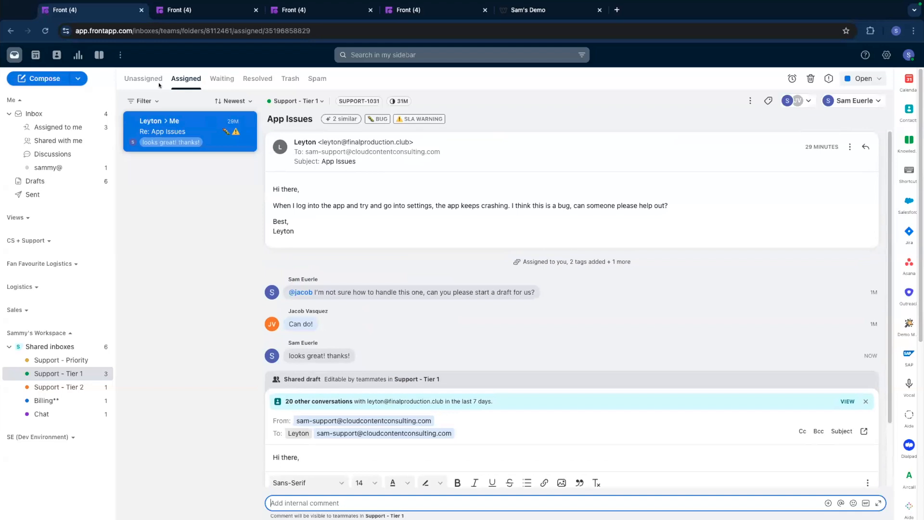
Open the unassigned PW Reset conversation and review the sender's contact details, past conversations and notes.
left_click(143, 78)
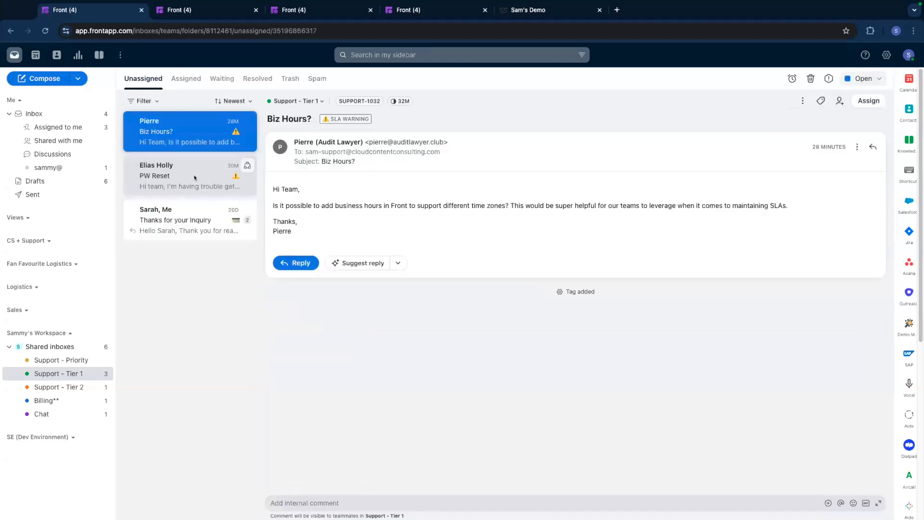
left_click(196, 177)
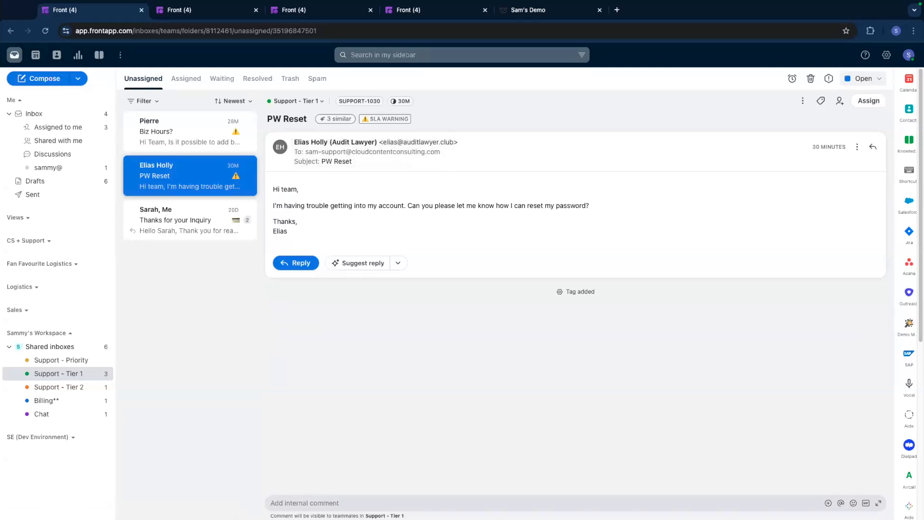
left_click(905, 109)
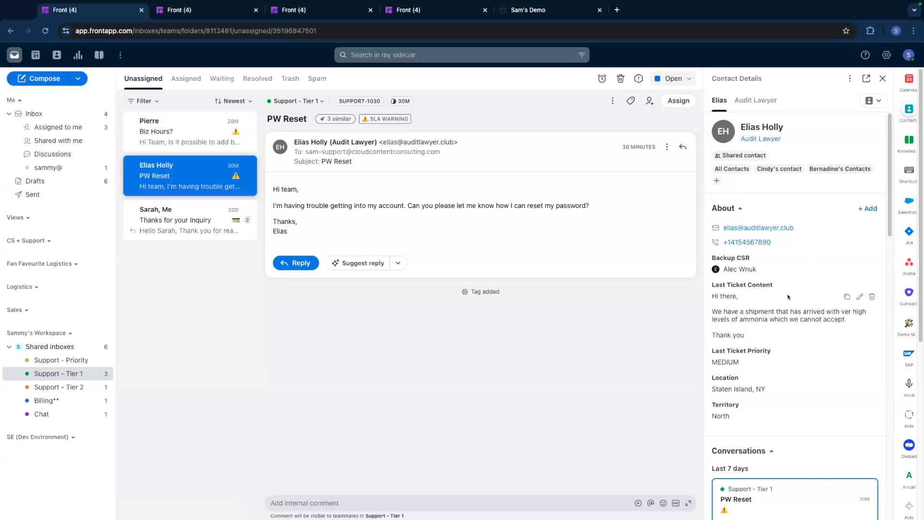
scroll(789, 314, "down", 1)
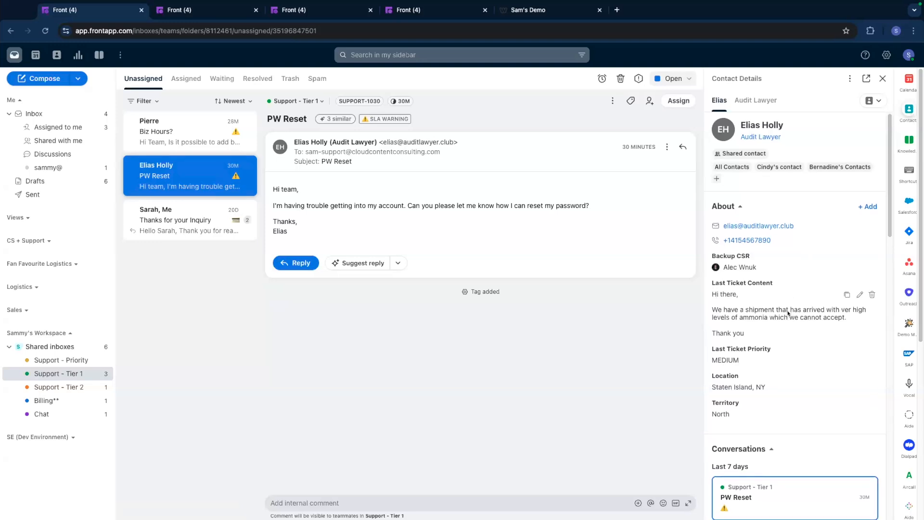
scroll(789, 314, "down", 2)
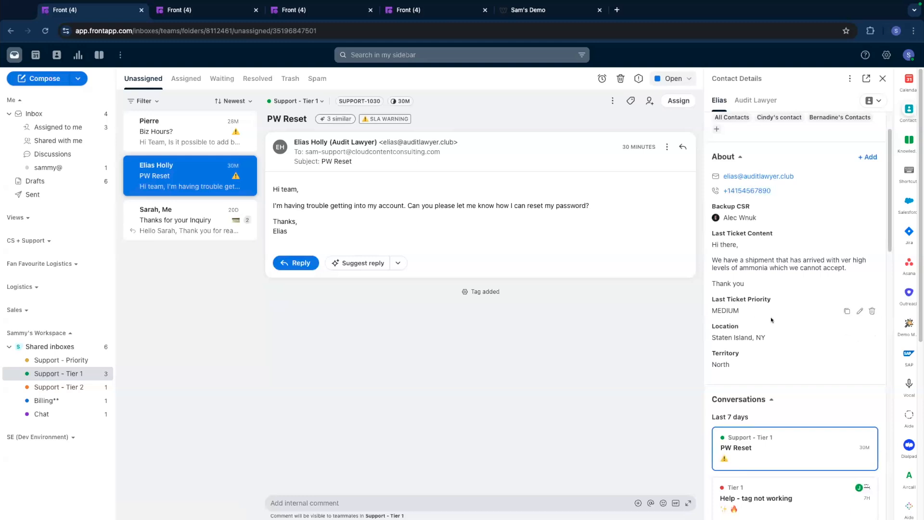
scroll(771, 320, "down", 5)
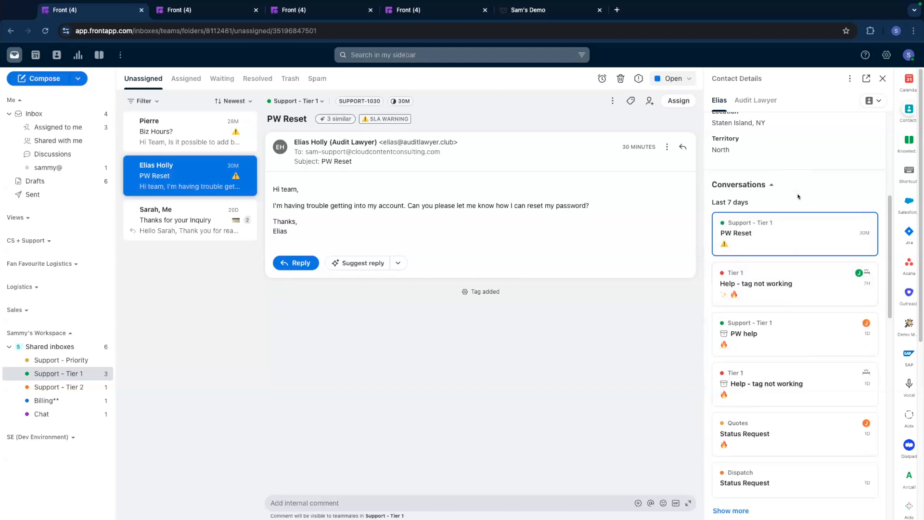
scroll(828, 231, "down", 8)
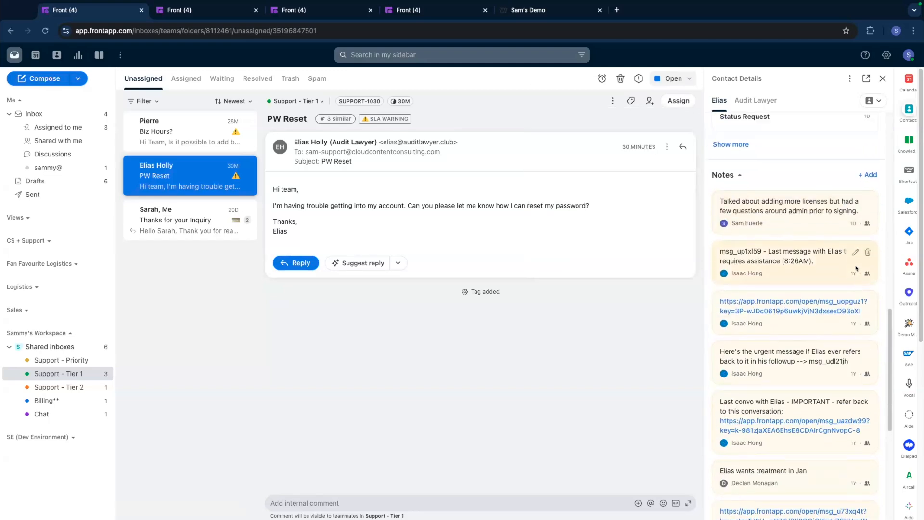
scroll(795, 238, "up", 1)
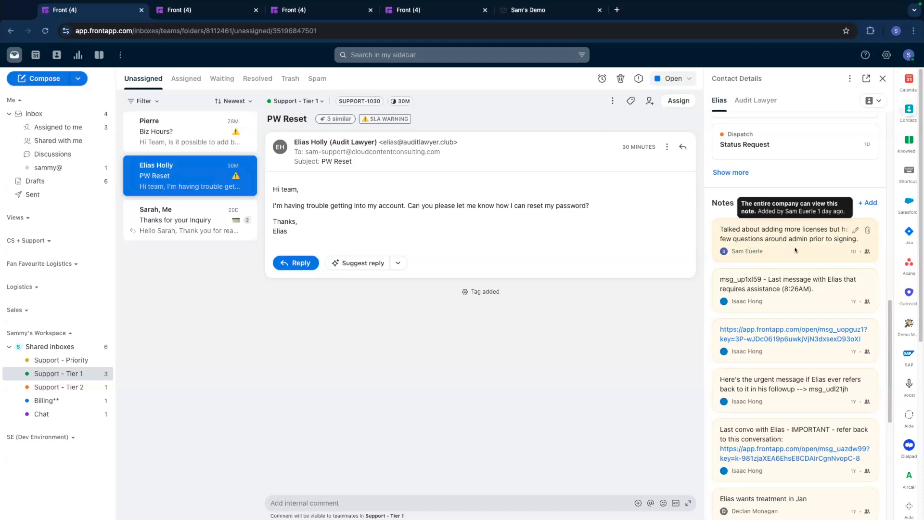
scroll(794, 289, "up", 3)
scroll(794, 300, "up", 5)
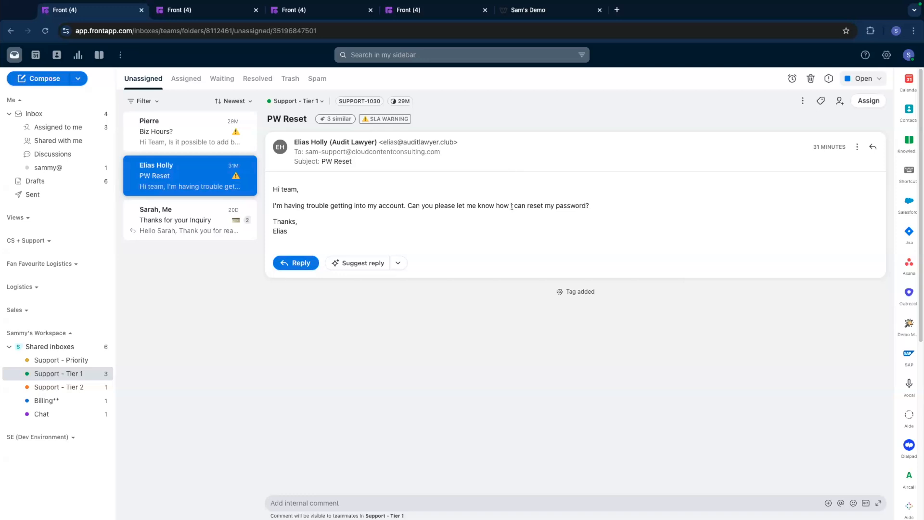
Generate the AI-suggested reply to the PW Reset message as a shared draft and read it through.
left_click(368, 269)
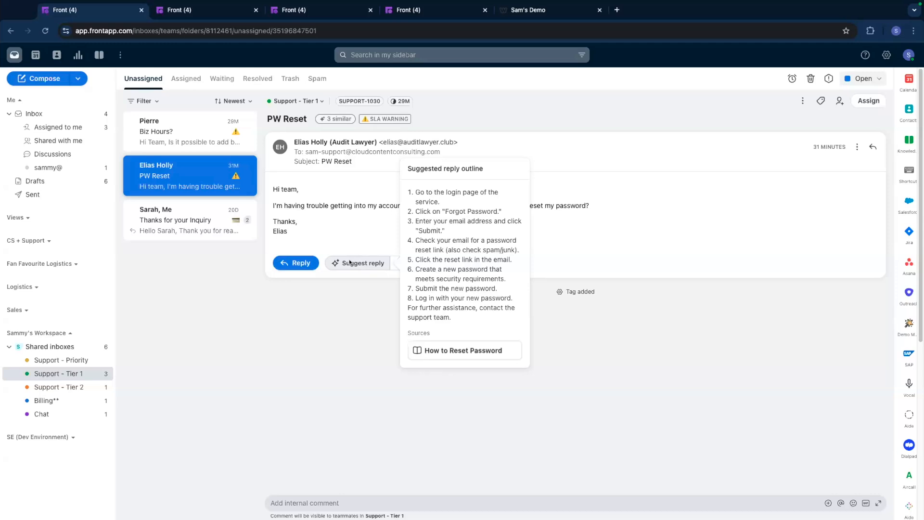
left_click(351, 263)
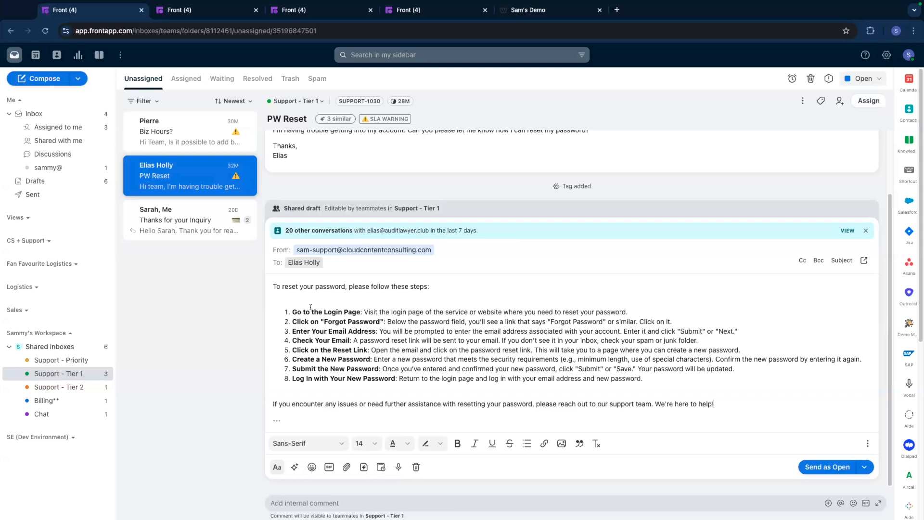
scroll(337, 330, "up", 3)
scroll(344, 329, "down", 3)
Change the tone of the password reset draft with AI and add the recipient's first name to the greeting.
left_click(294, 467)
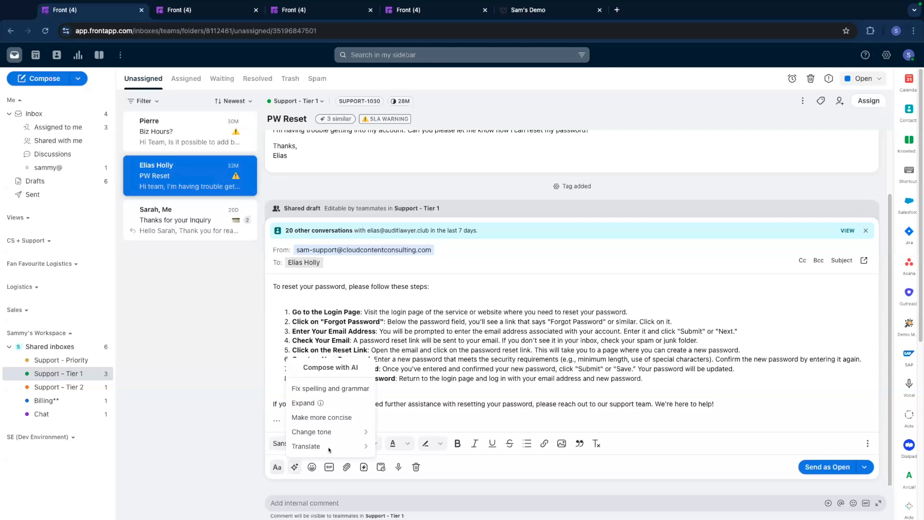
mouse_move(329, 448)
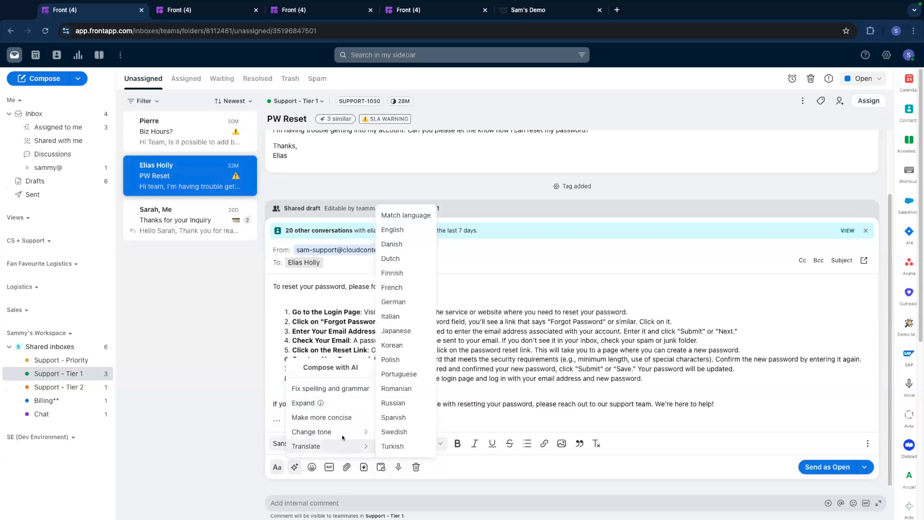
left_click(405, 446)
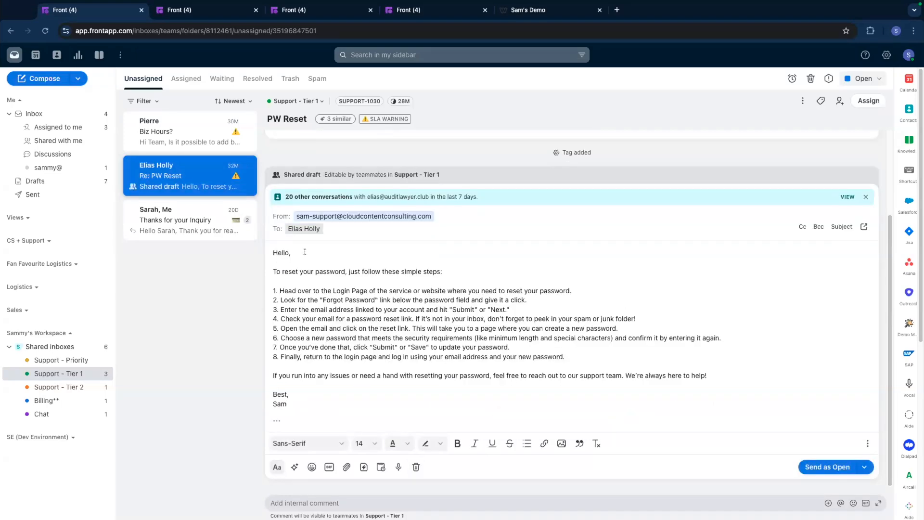
type("Elias")
Open the carrier booking info conversation from the conversations assigned to you.
left_click(57, 127)
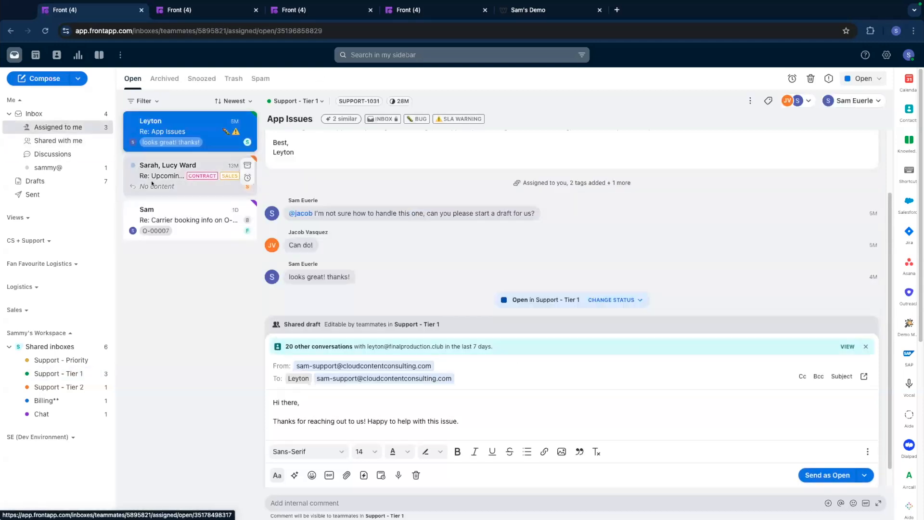
left_click(189, 214)
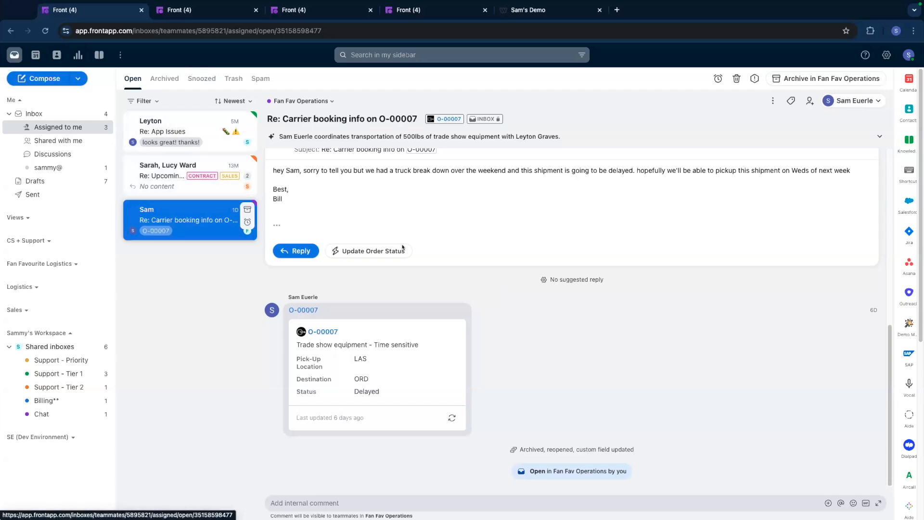
Look through the carrier booking thread and expand its AI summary to read it, collapsing it again when done.
scroll(424, 240, "up", 8)
scroll(441, 243, "down", 5)
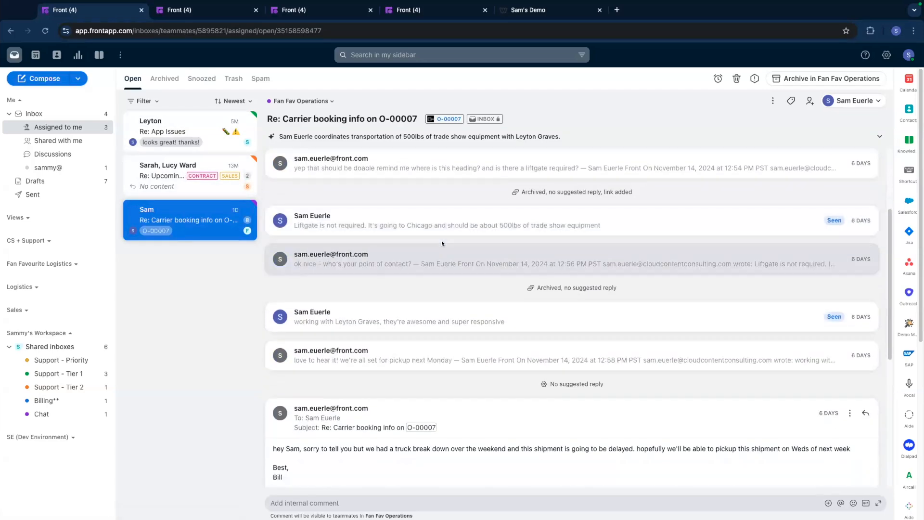
scroll(442, 243, "down", 3)
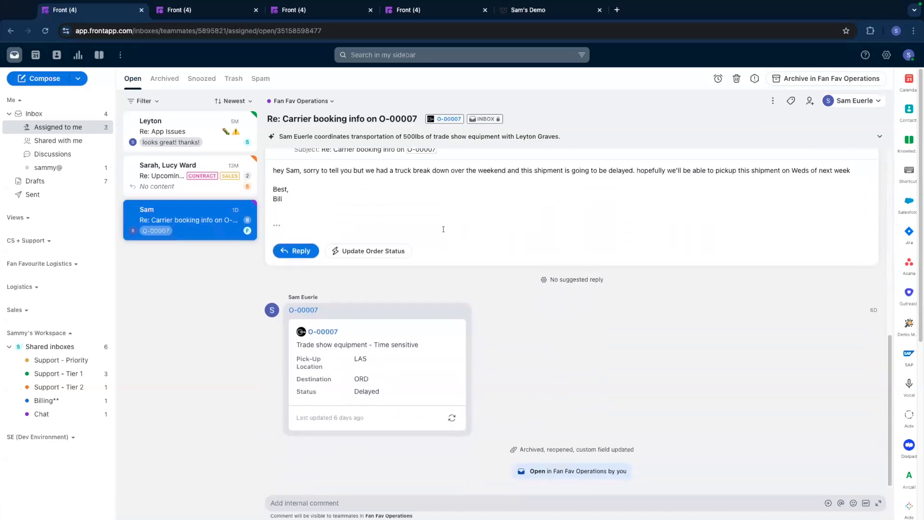
left_click(579, 137)
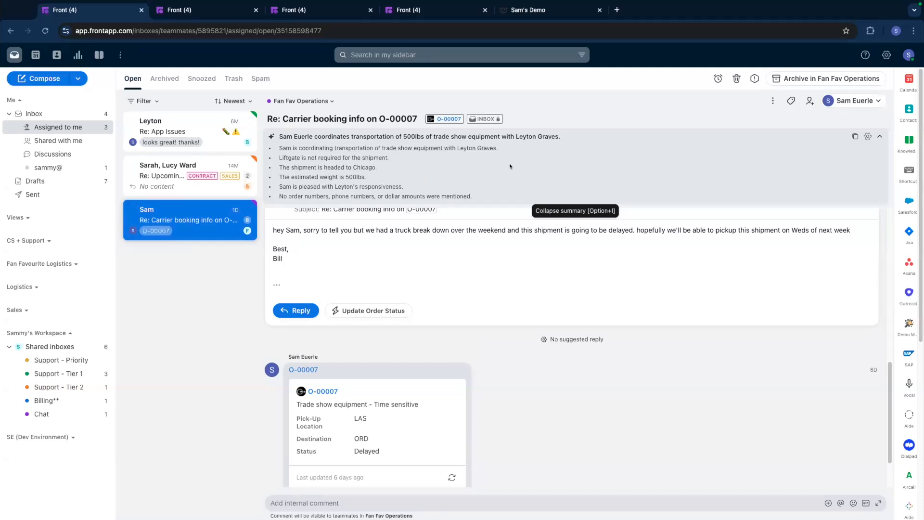
left_click(527, 162)
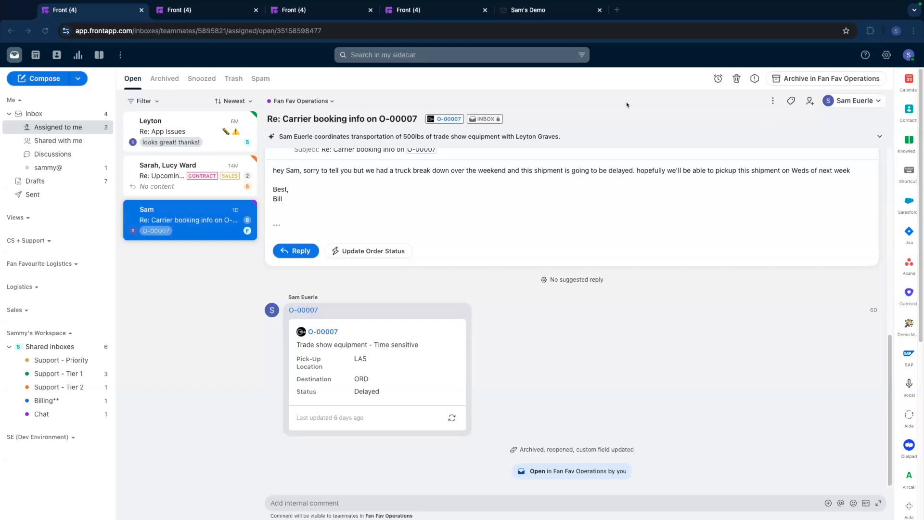
Switch to the demo website's chat widget, choose the Other topic and ask "Can I add an SMS channel to Front?".
left_click(541, 15)
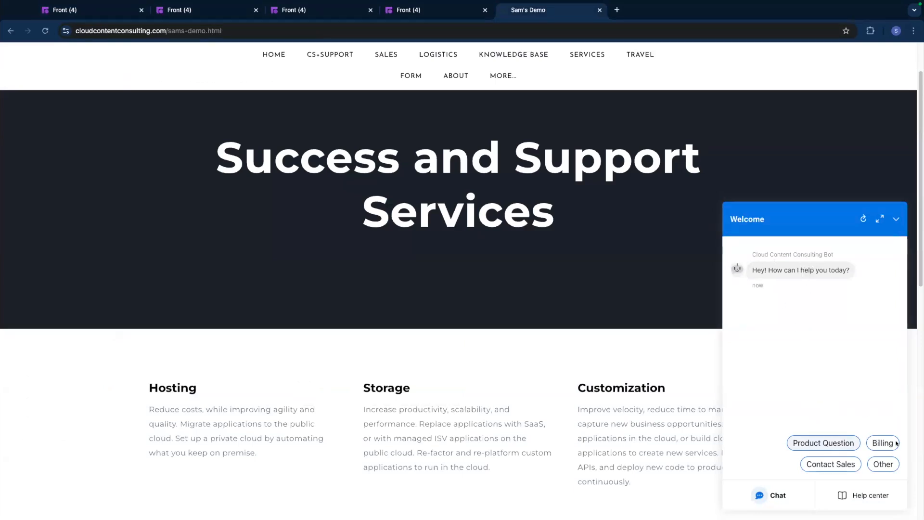
left_click(879, 464)
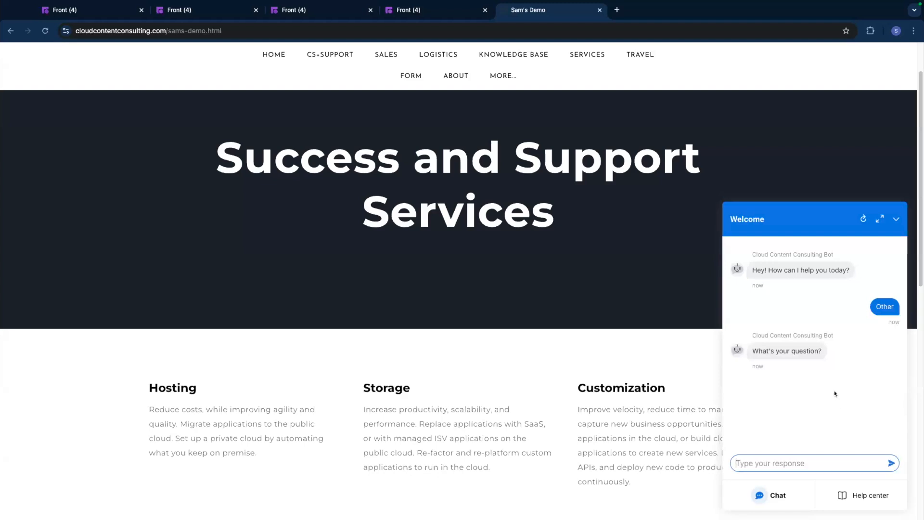
type("Can I add an SMS channel to Front?")
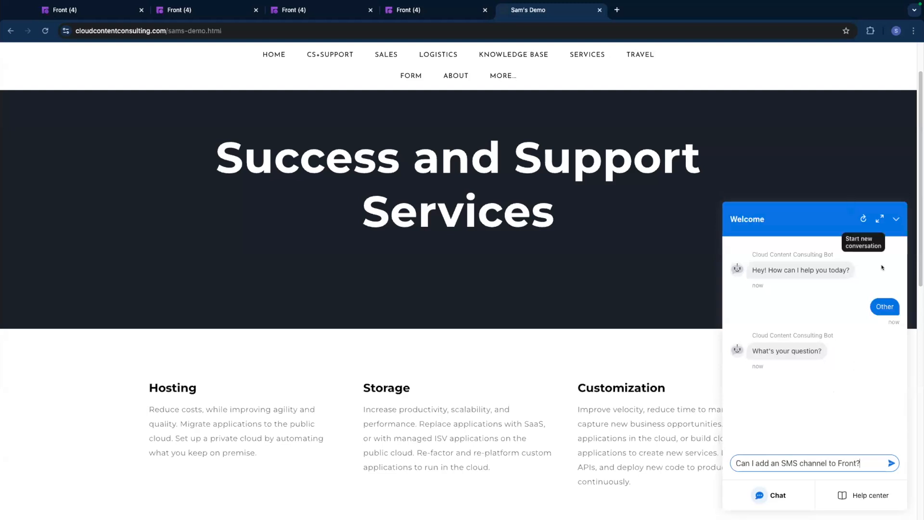
left_click(892, 463)
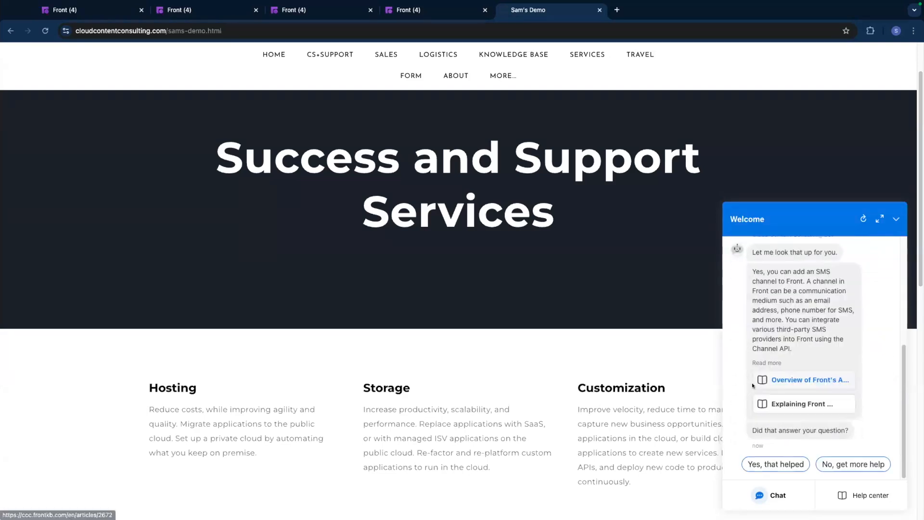
Read the suggested article "Overview of Front's API and use cases" in the chat widget and return to the bot's answer.
scroll(883, 338, "up", 1)
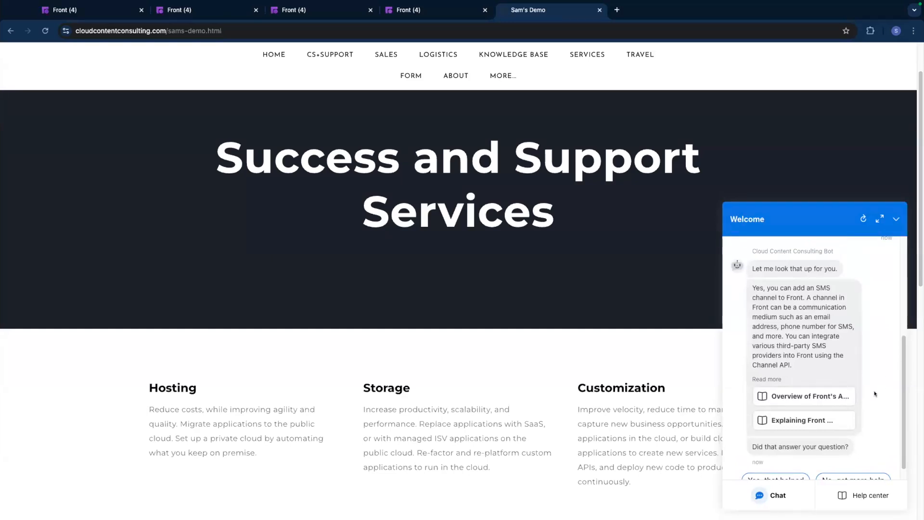
left_click(814, 397)
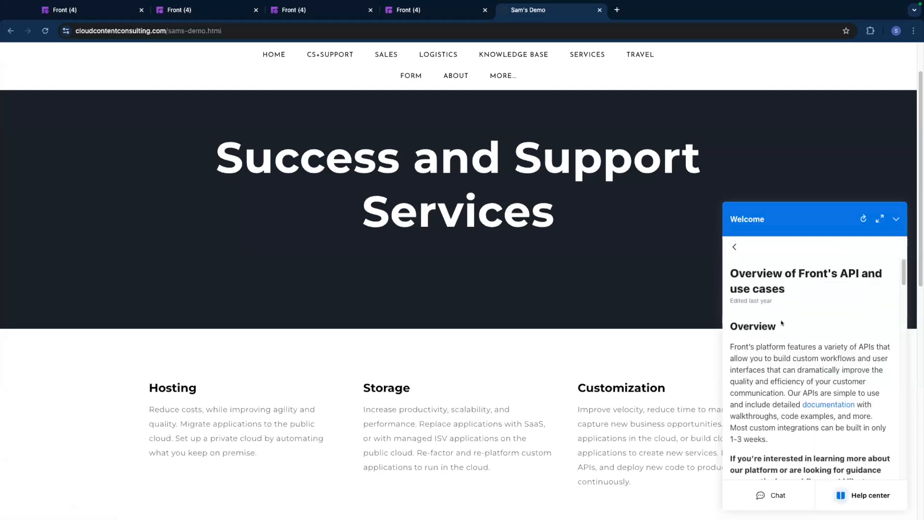
scroll(790, 338, "down", 10)
scroll(787, 337, "up", 10)
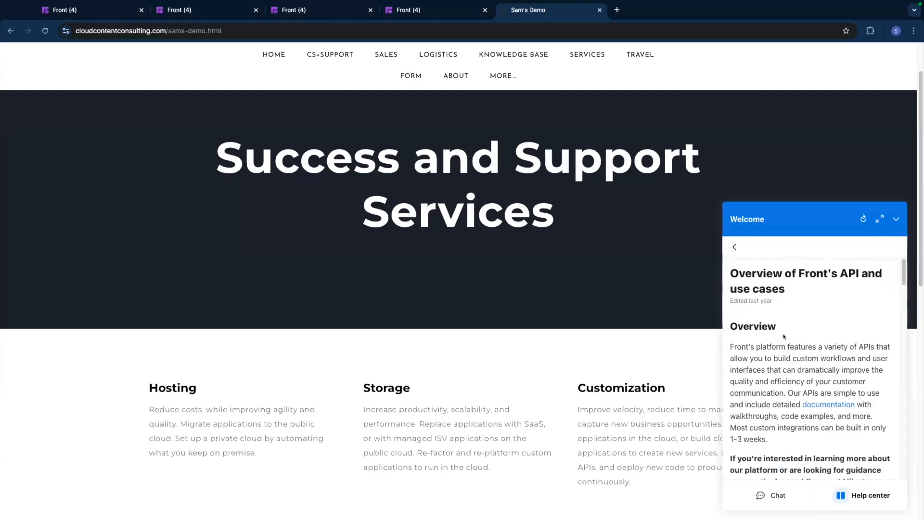
left_click(734, 245)
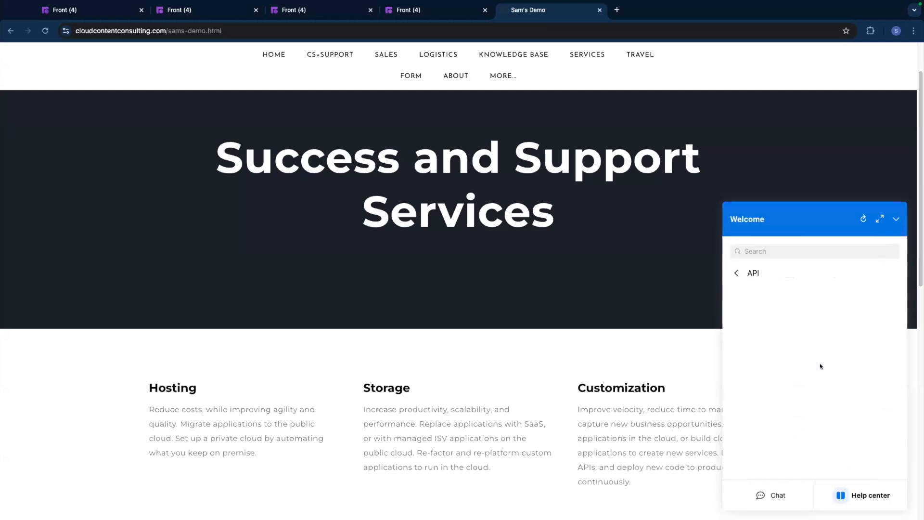
left_click(783, 486)
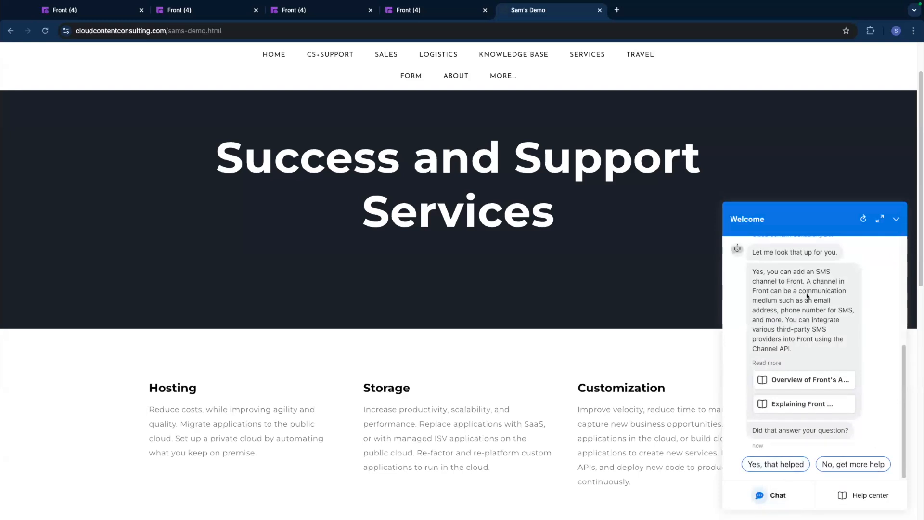
scroll(814, 333, "down", 3)
scroll(812, 325, "up", 3)
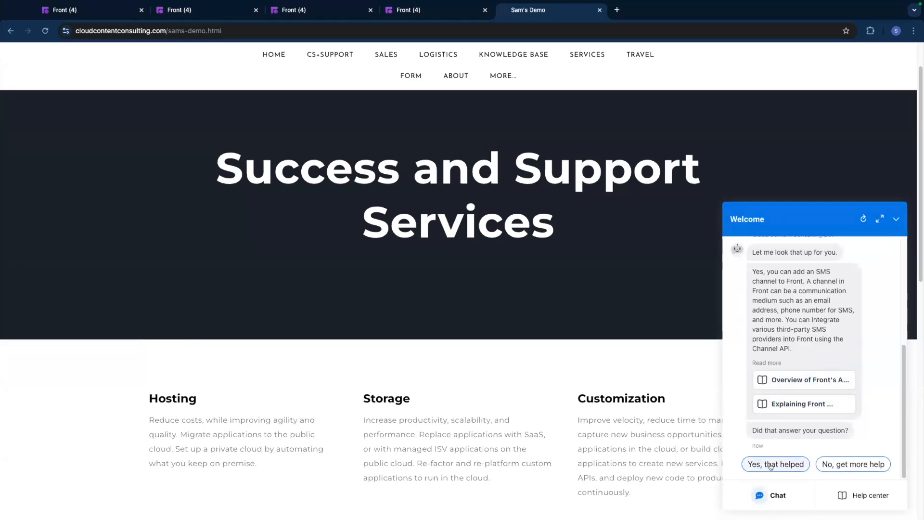
Tell the chatbot that more help is needed and send the message "please help!".
left_click(846, 464)
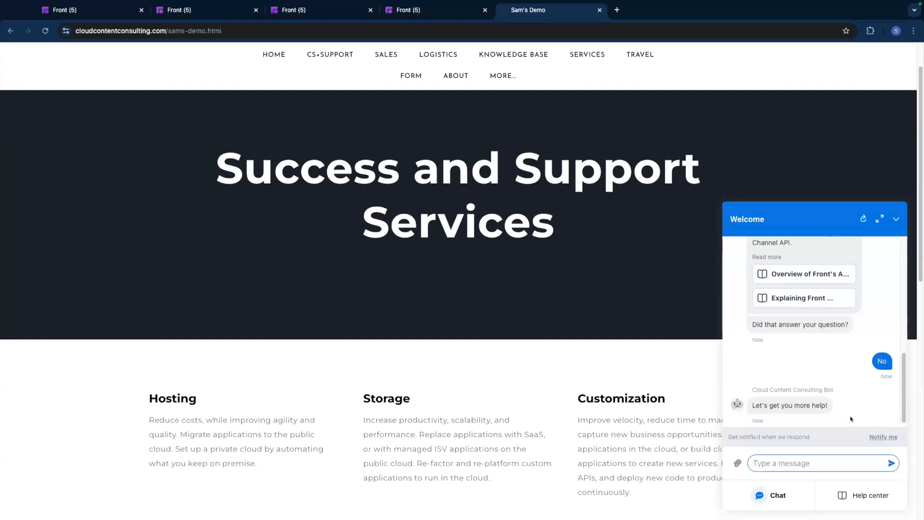
type("please help!")
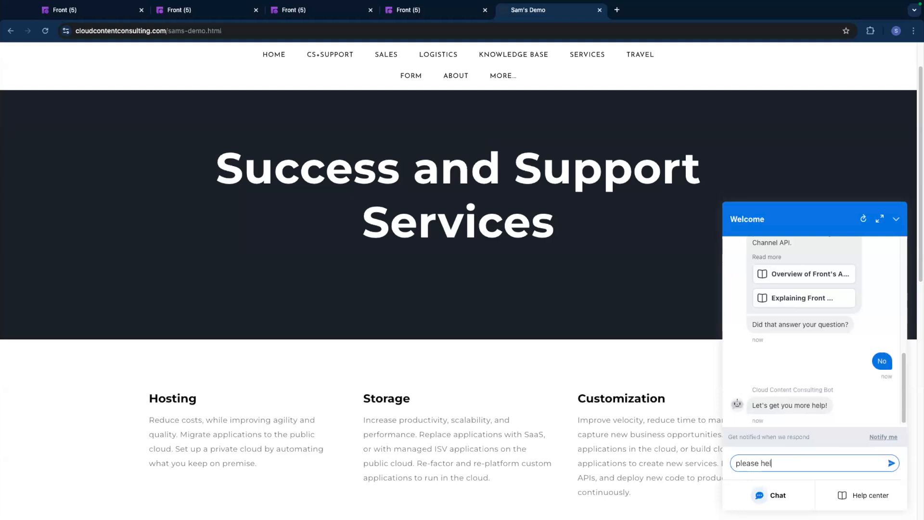
key("Return")
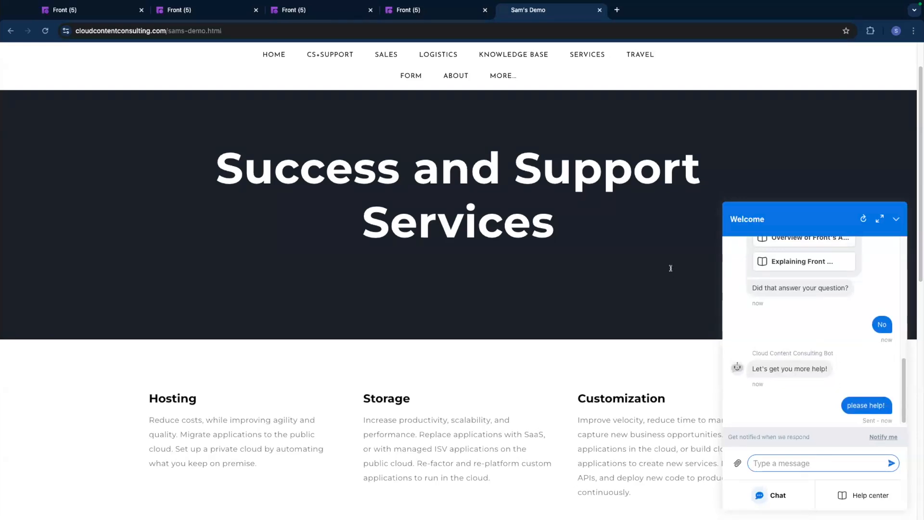
Switch to Front, answer the newly assigned chat conversation with "what's up!" and check the reply in the website's chat widget.
left_click(96, 12)
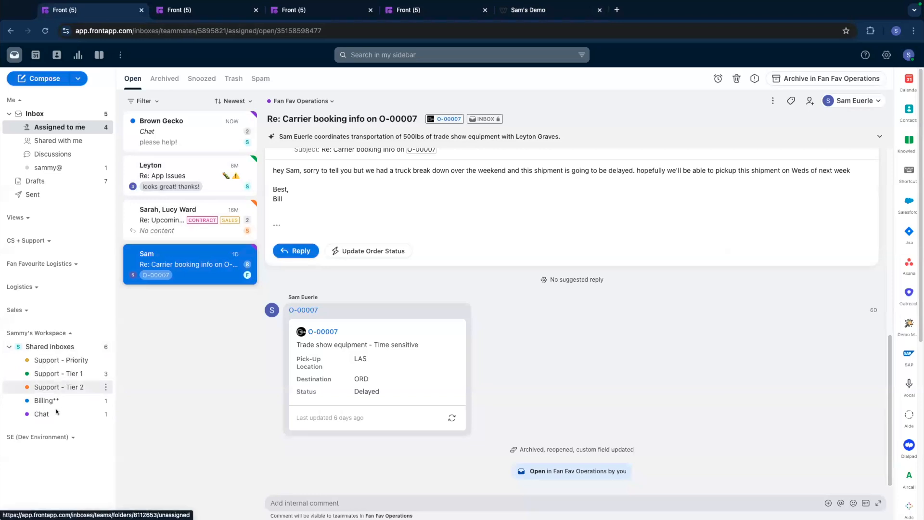
left_click(182, 131)
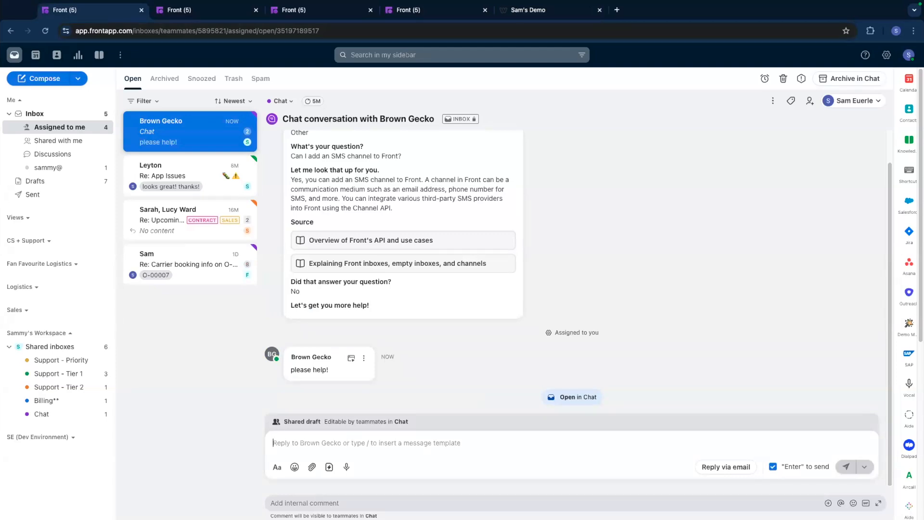
type("what's up!")
key("Return")
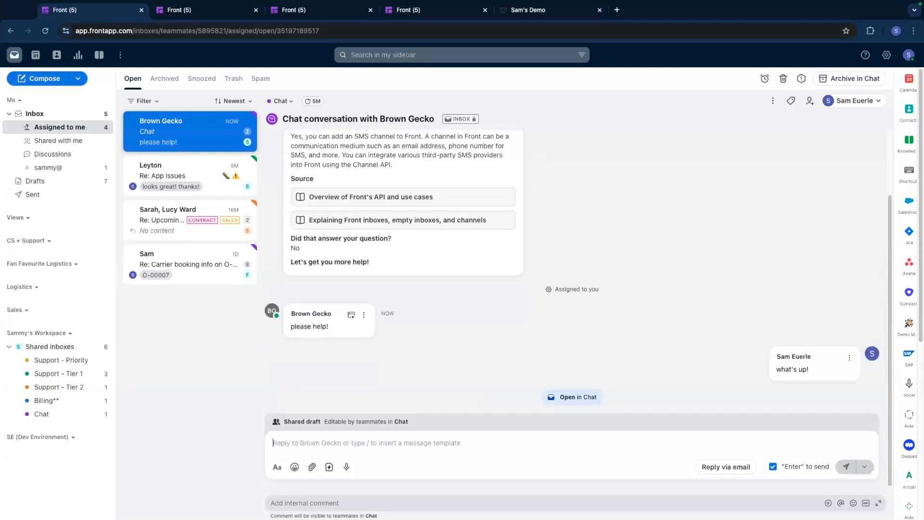
left_click(537, 11)
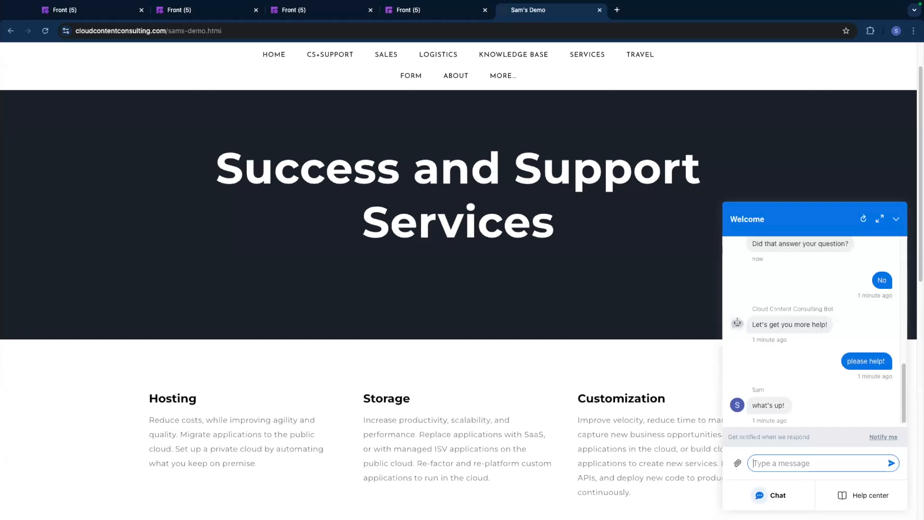
left_click(96, 10)
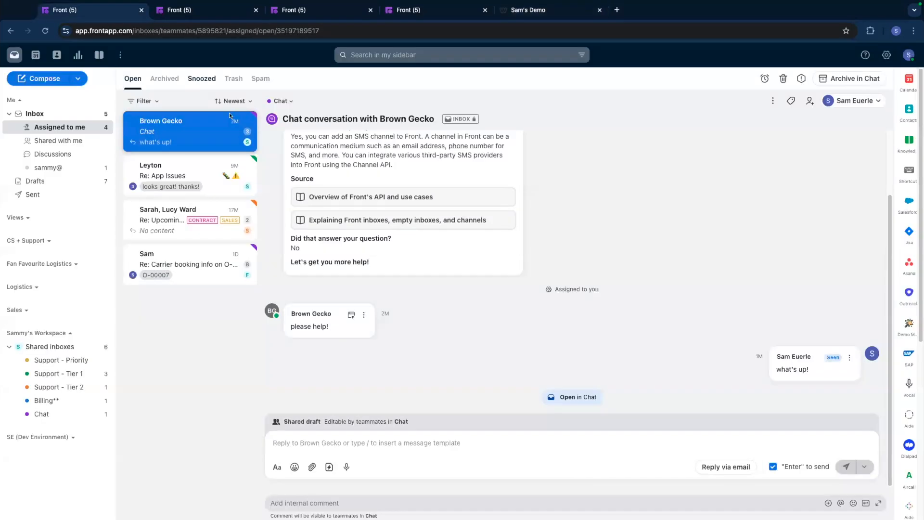
Open the Upcoming Renewal conversation and expand the customer's original message to read it.
left_click(197, 212)
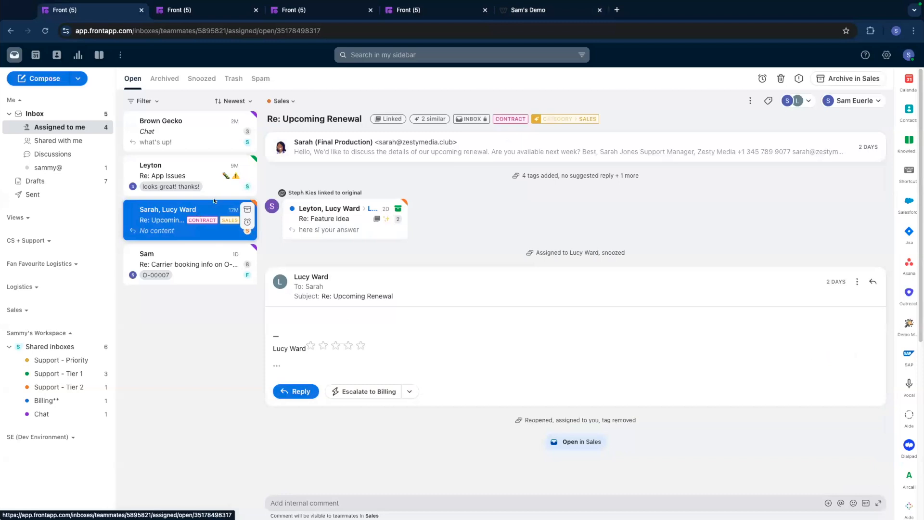
mouse_move(419, 204)
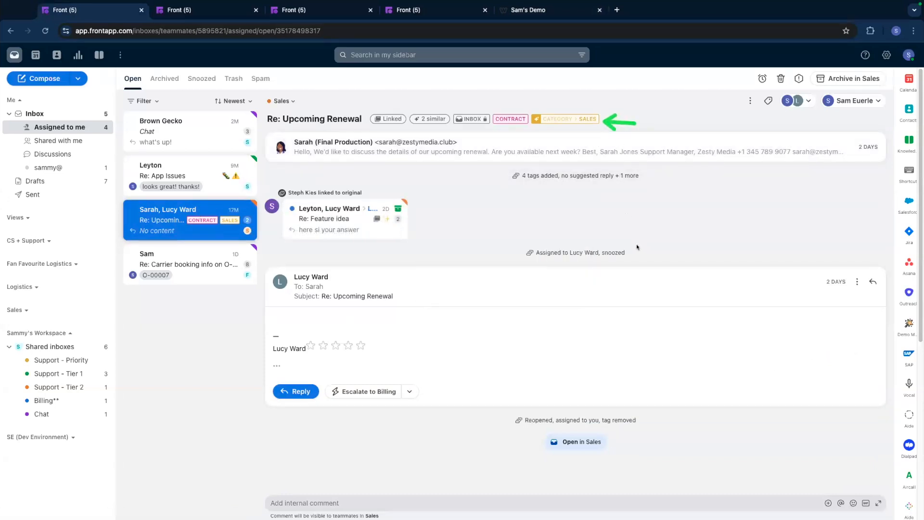
left_click(507, 150)
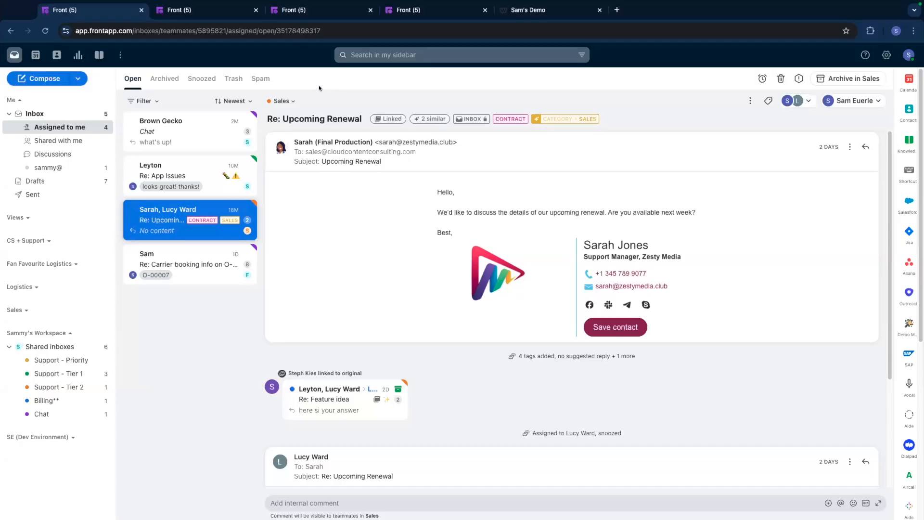
Review the Classify, Route and Accelerate rule templates in the shared rules settings and start a new rule from scratch.
key("ctrl+Tab")
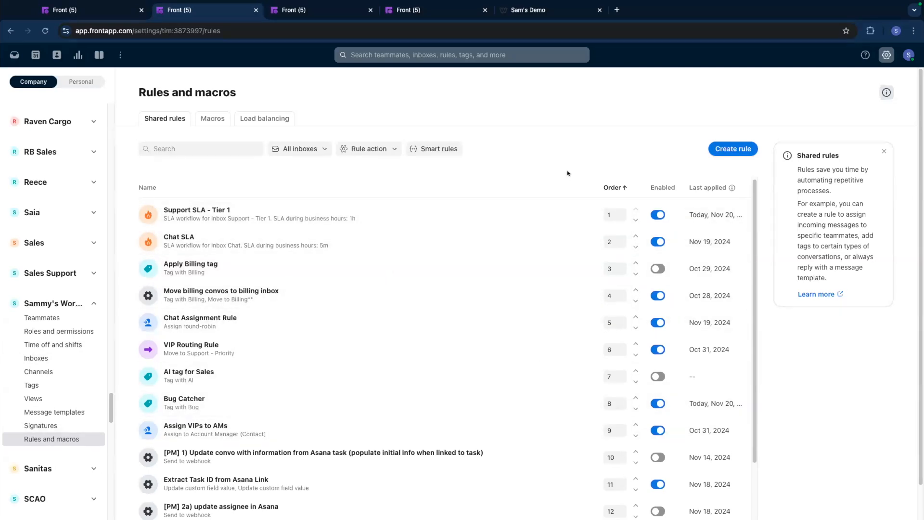
left_click(718, 151)
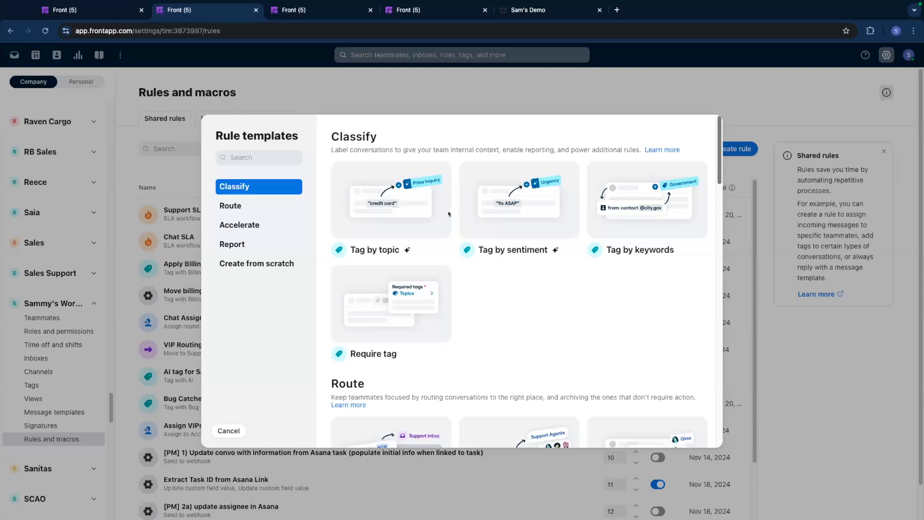
mouse_move(404, 229)
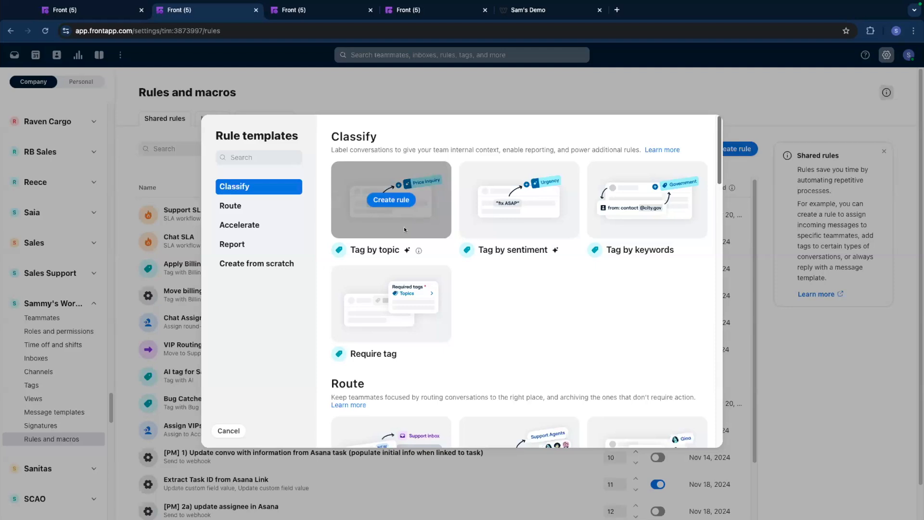
mouse_move(690, 225)
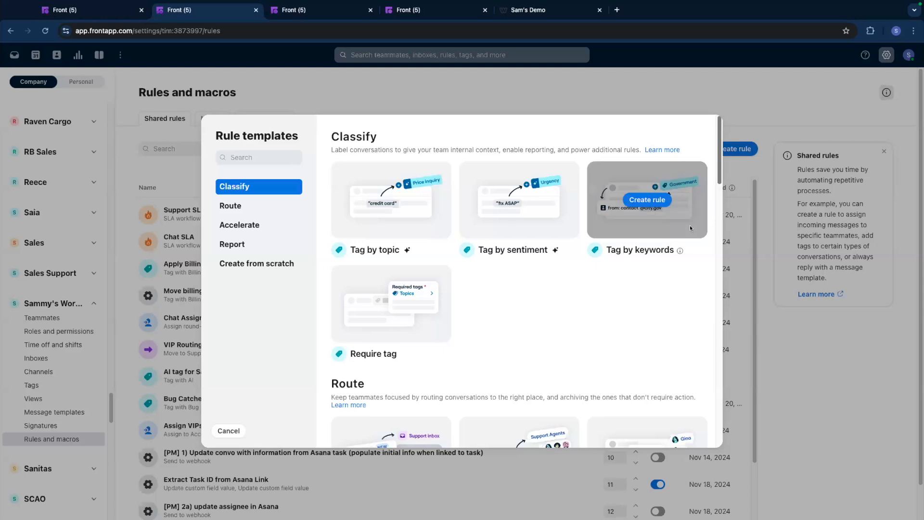
scroll(680, 280, "down", 2)
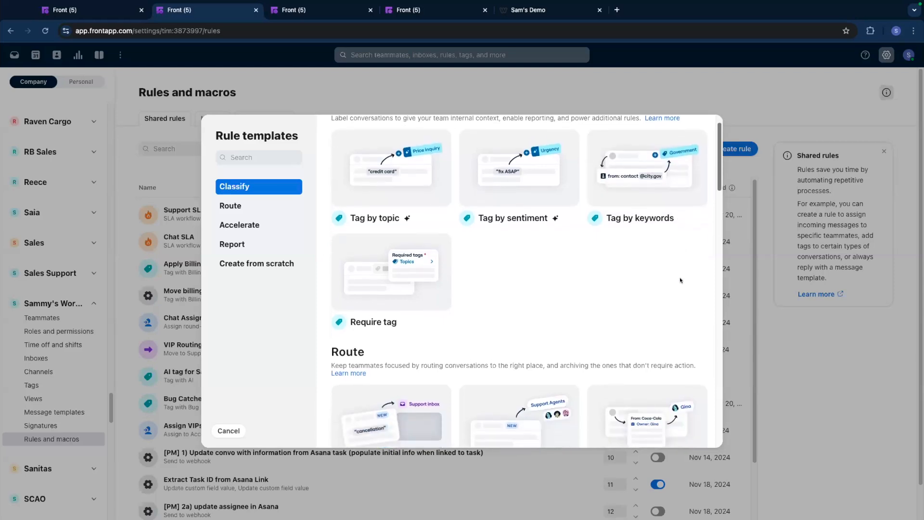
scroll(680, 281, "down", 4)
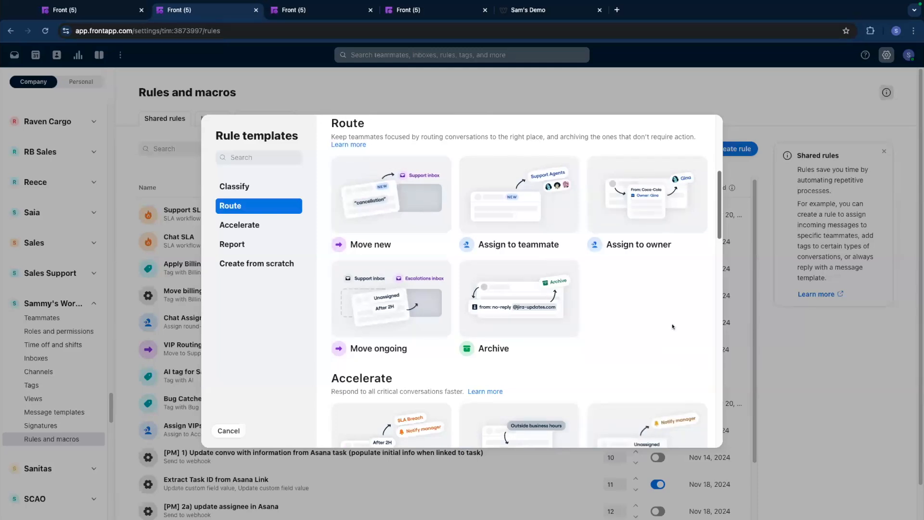
scroll(661, 331, "down", 5)
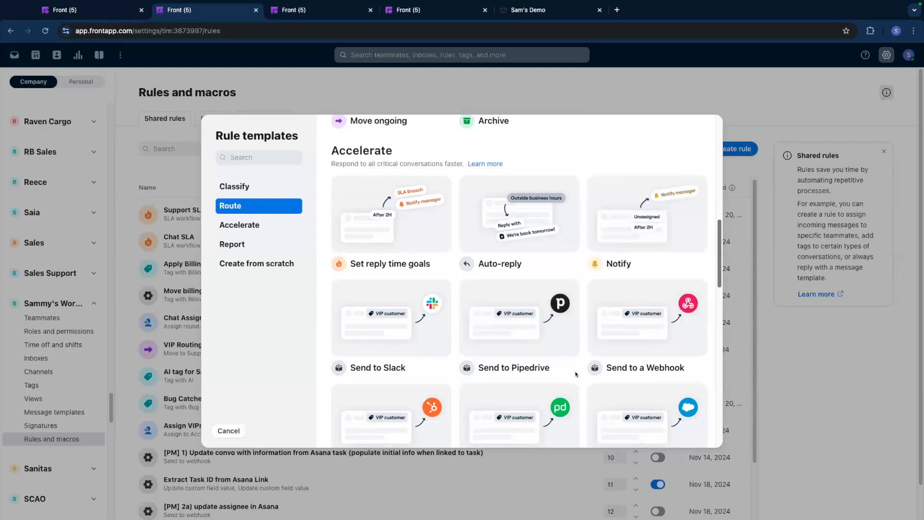
scroll(575, 376, "down", 2)
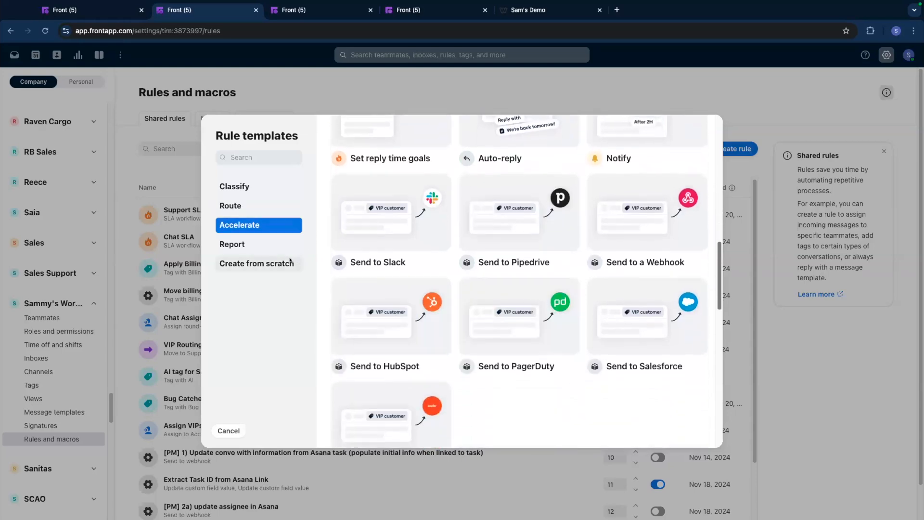
left_click(256, 263)
left_click(428, 369)
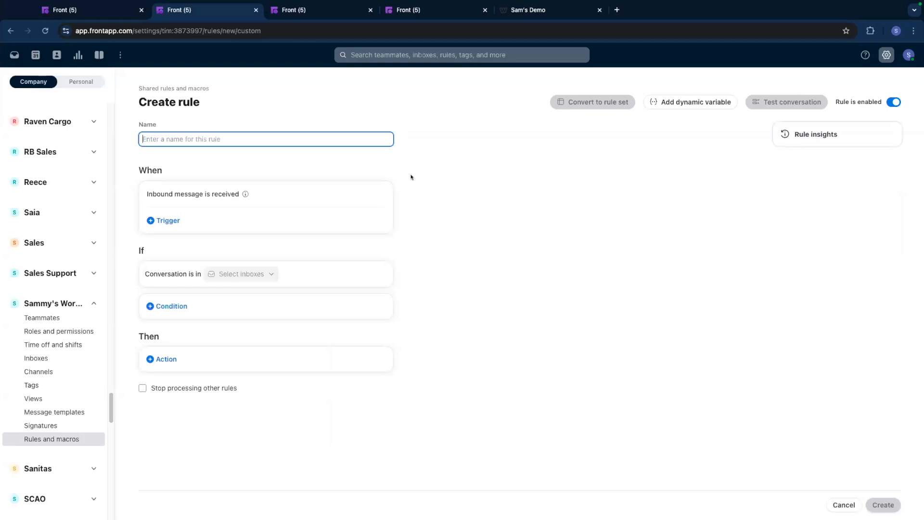
Name the new rule "Route by AM" and limit it to conversations in the Support - Priority inbox.
type("Route by AM")
left_click(271, 273)
scroll(278, 393, "down", 3)
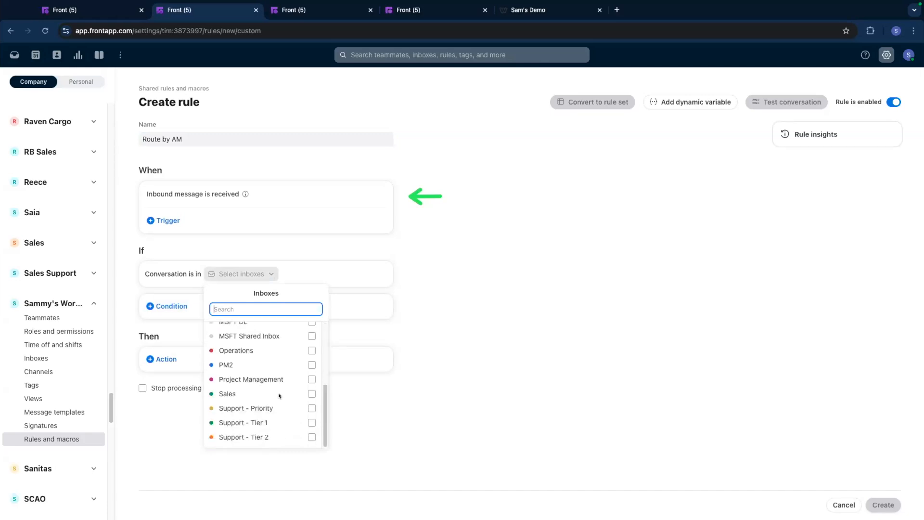
left_click(281, 407)
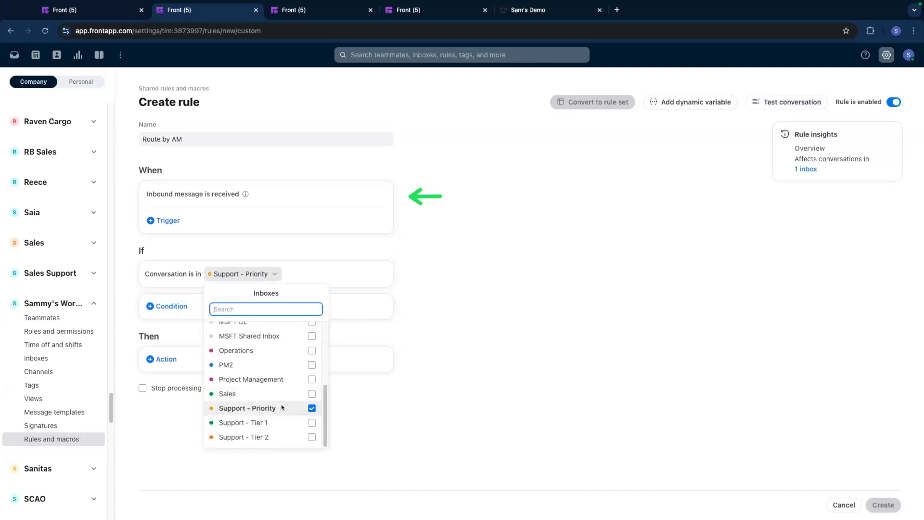
Add a rule action that assigns conversations based on the contact's Account Manager custom field.
left_click(490, 318)
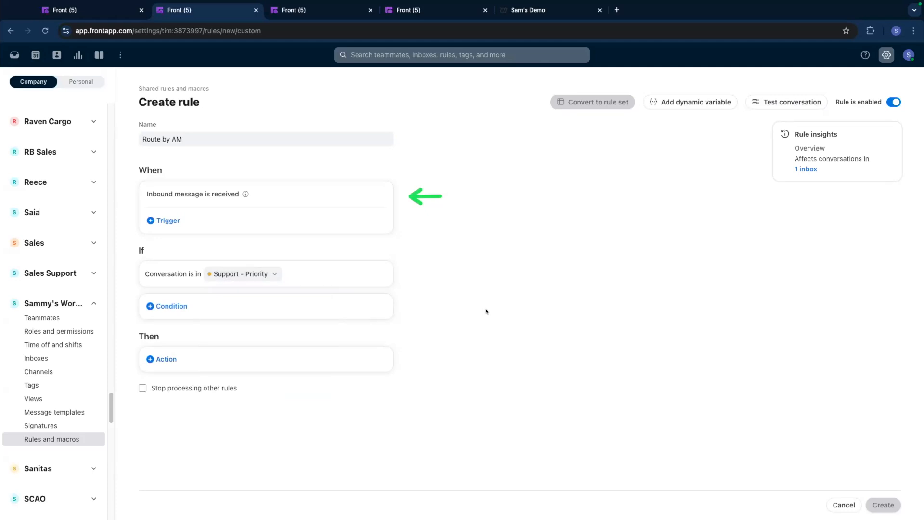
left_click(174, 359)
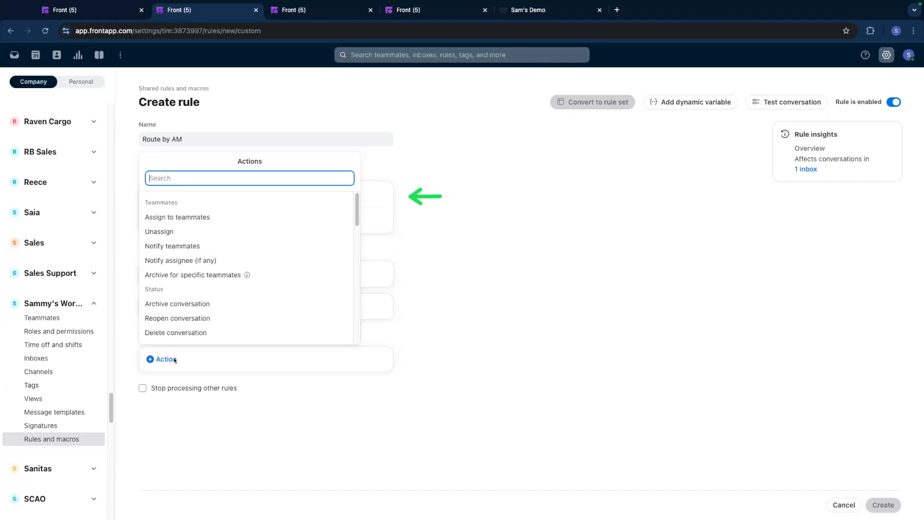
type("custom")
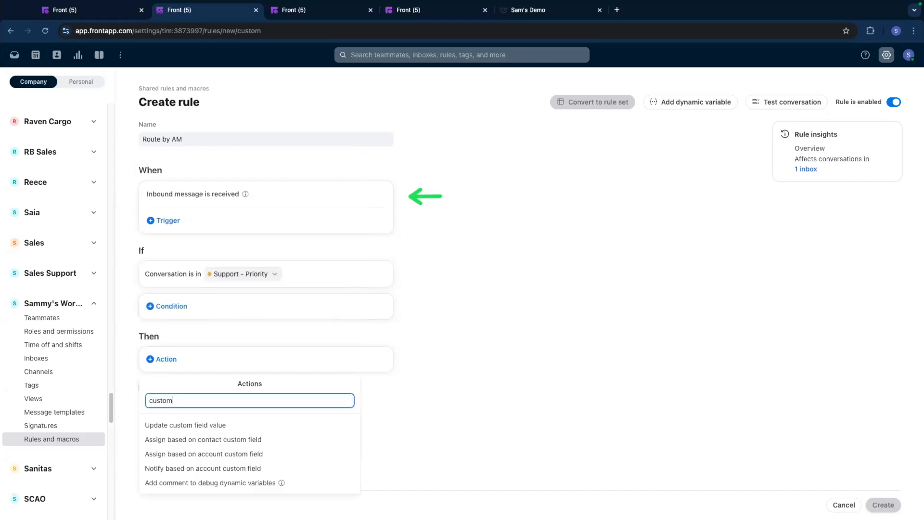
left_click(235, 445)
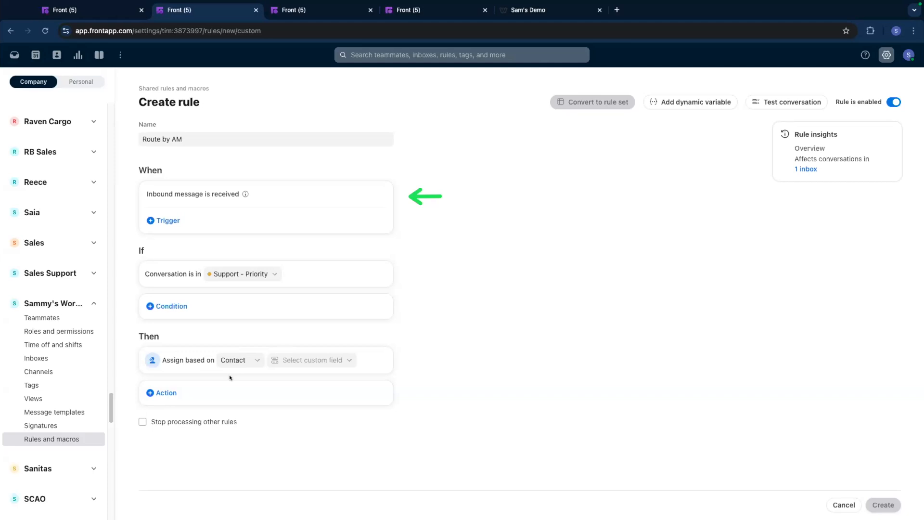
left_click(276, 361)
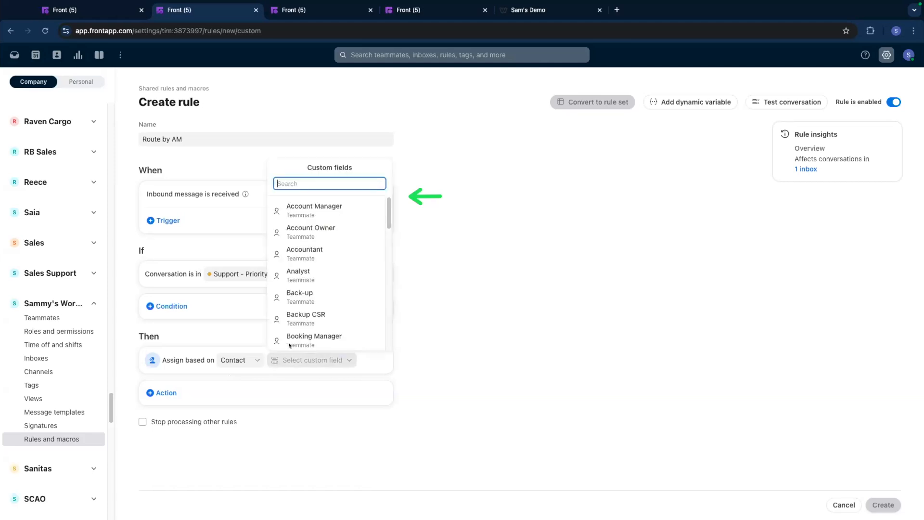
left_click(345, 212)
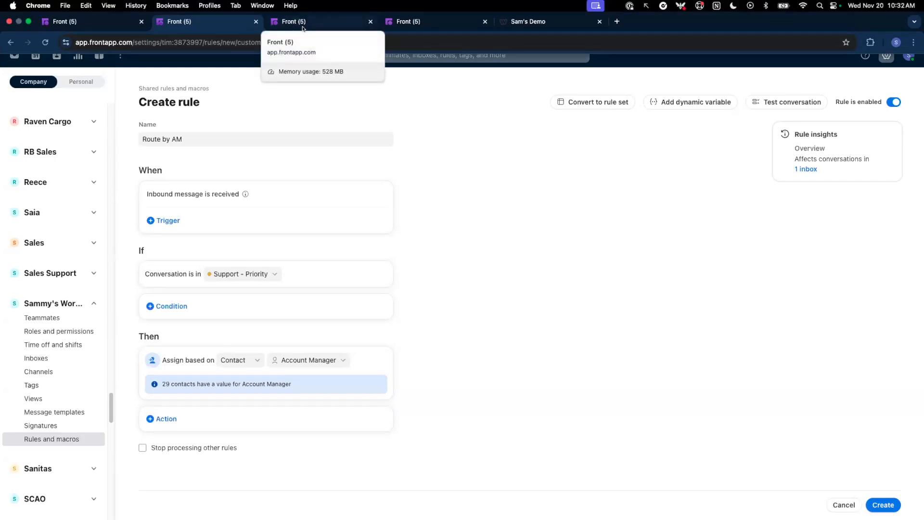
Review the live dashboard's workload by inbox and open the chat conversation heading the Oldest conversations list.
left_click(303, 24)
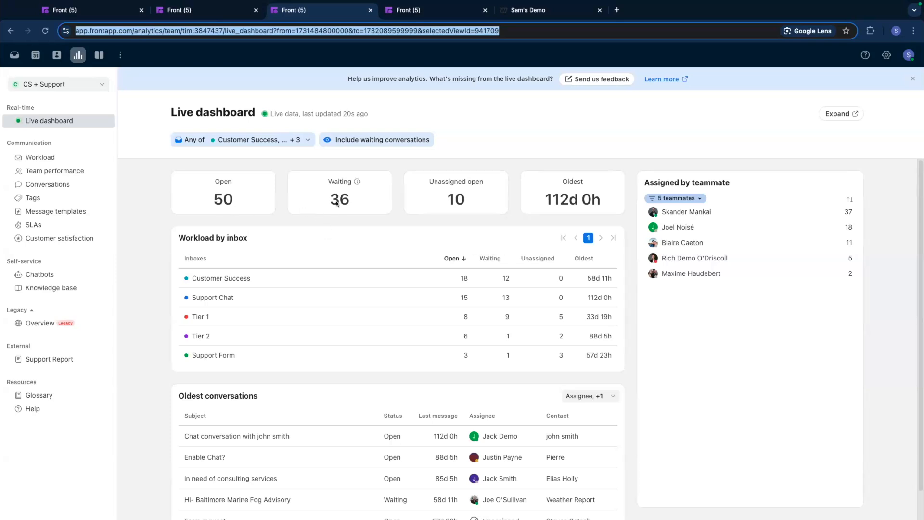
scroll(347, 293, "down", 1)
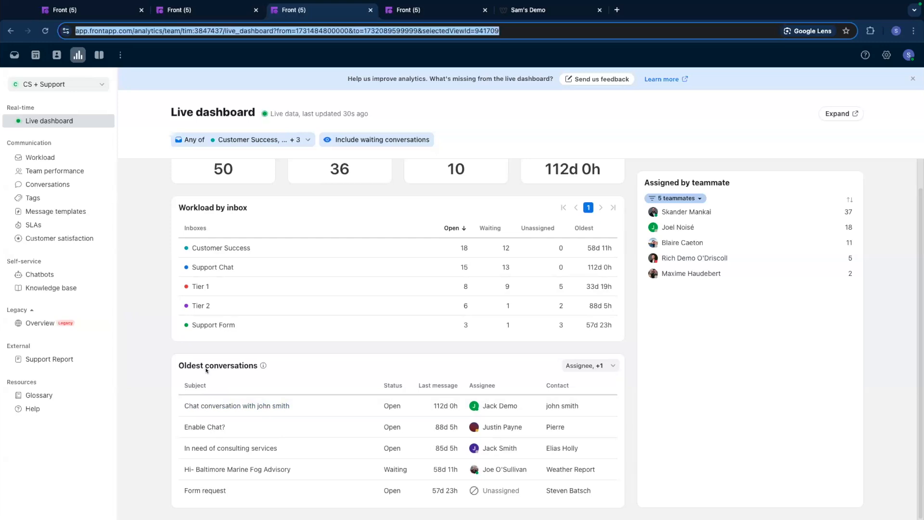
left_click(318, 405)
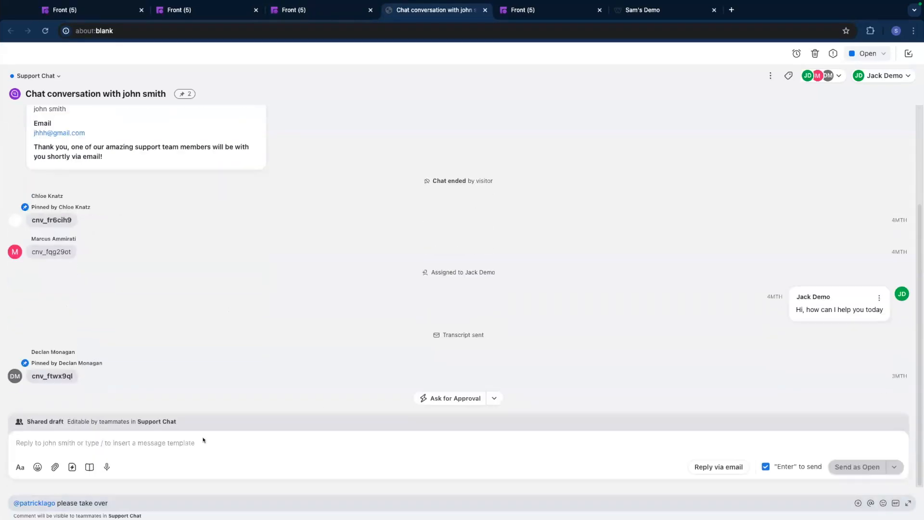
Try to mention a different teammate in the chat conversation's draft comment and close the conversation.
left_click(156, 501)
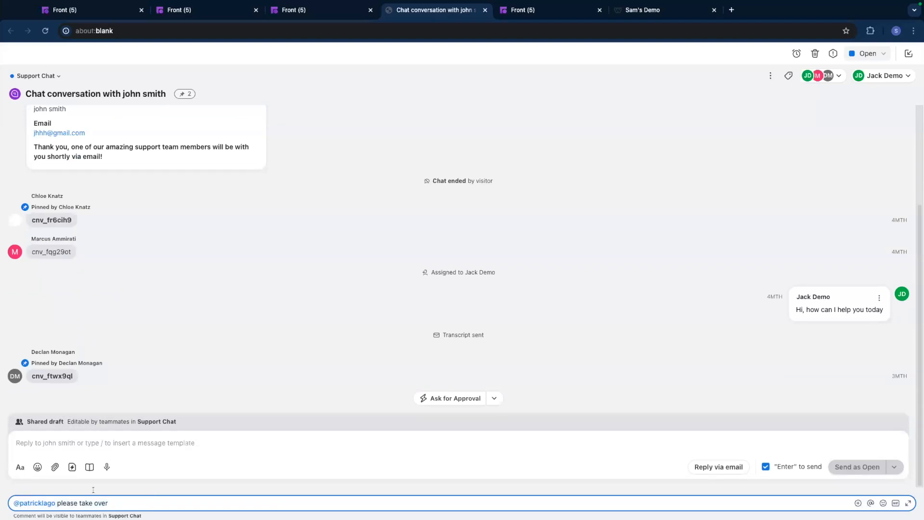
left_click_drag(56, 502, 2, 492)
type("@jacob")
key("BackSpace")
key("super+w")
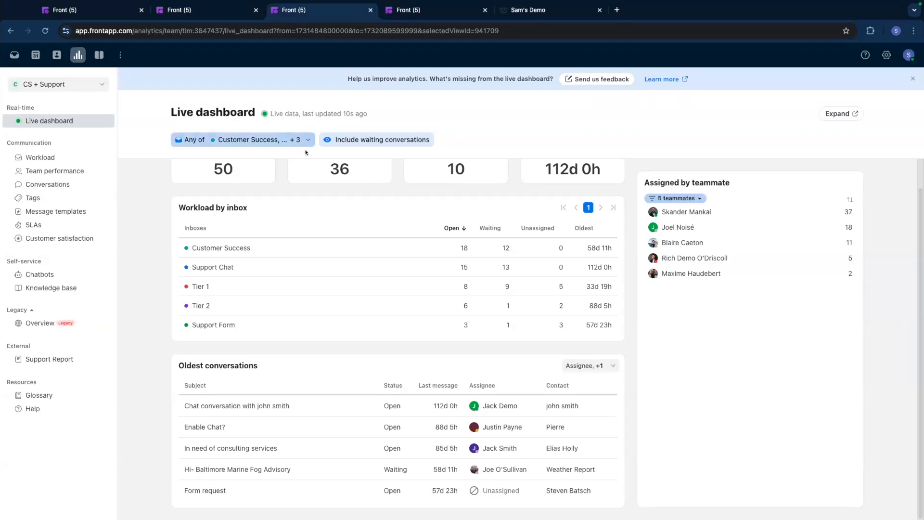
Examine the company Team performance report, including the main metrics, busiest times and per-teammate table.
left_click(420, 9)
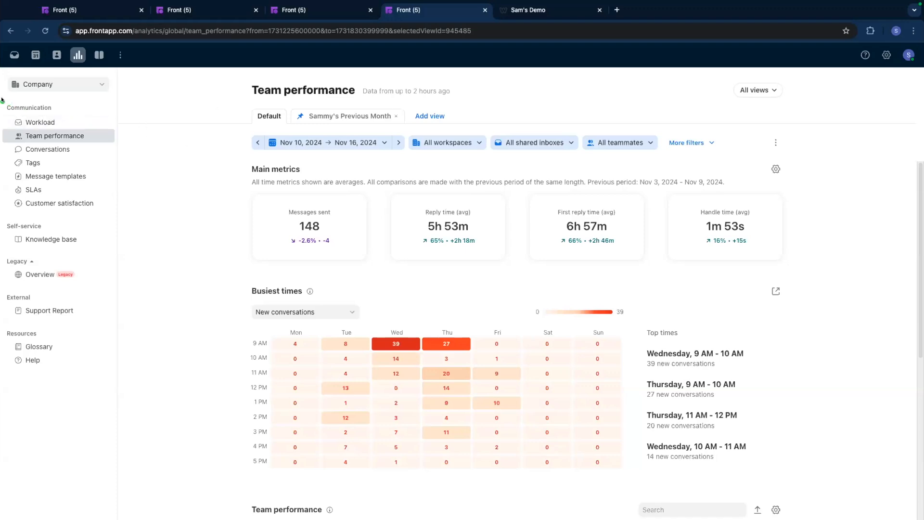
mouse_move(2, 99)
left_mouse_down()
mouse_move(98, 220)
mouse_move(119, 214)
left_mouse_up()
scroll(327, 203, "down", 1)
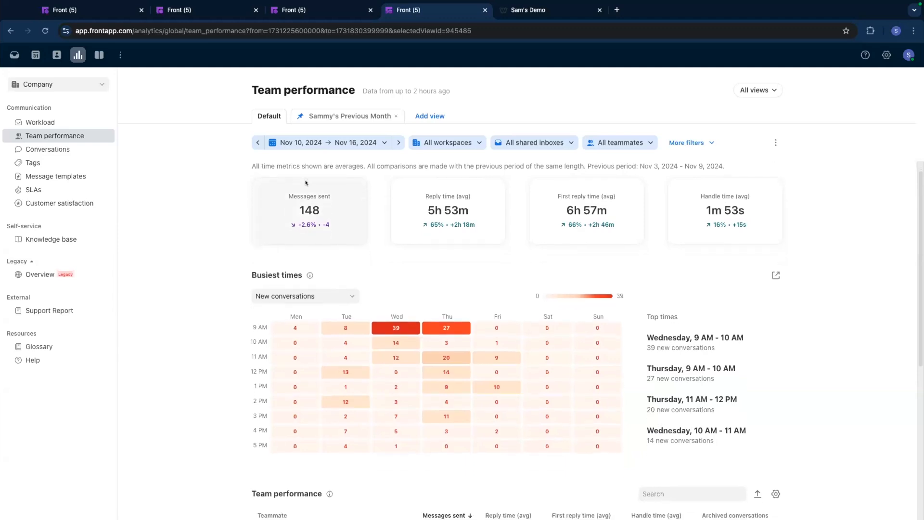
scroll(327, 266, "down", 1)
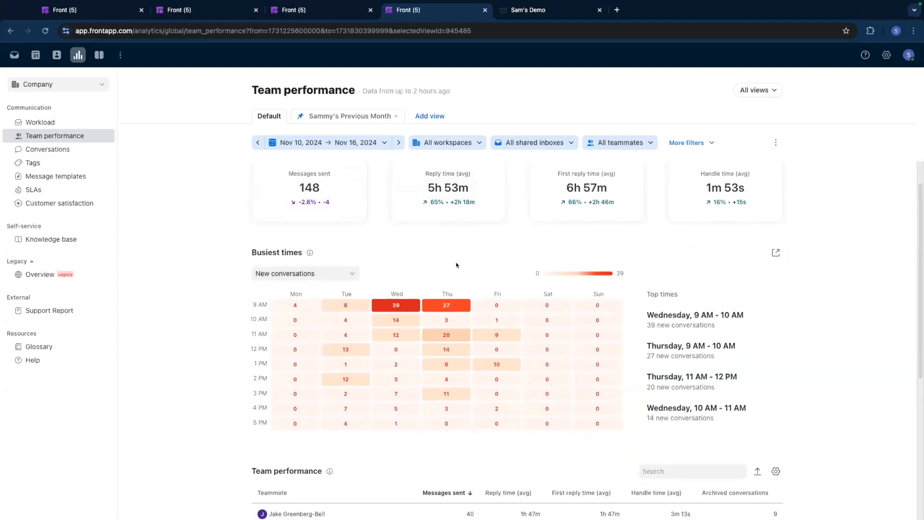
scroll(443, 259, "down", 2)
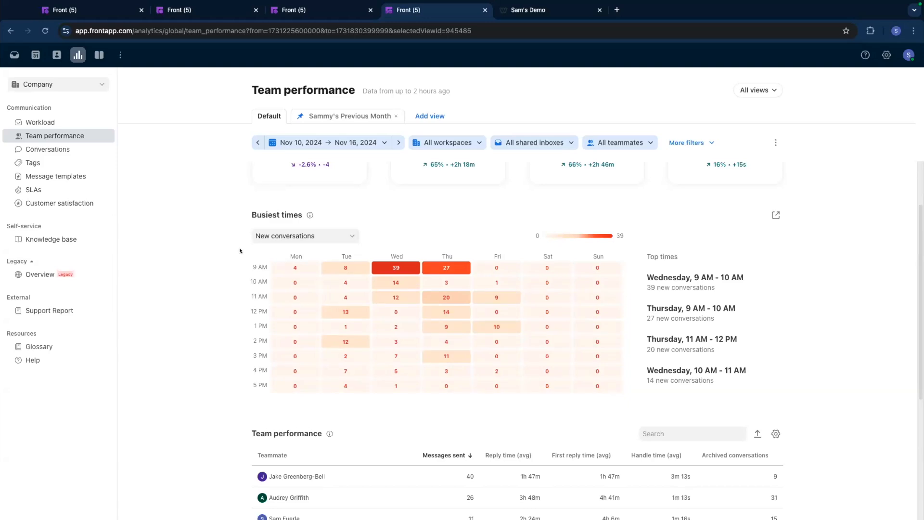
scroll(224, 298, "down", 5)
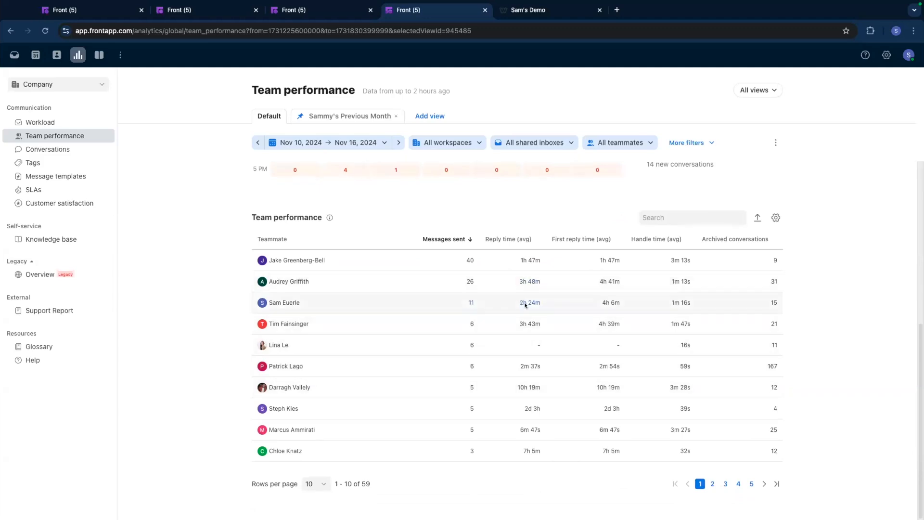
Add the Total reply time (avg) and SLA breaches columns to the Team performance table.
left_click(775, 217)
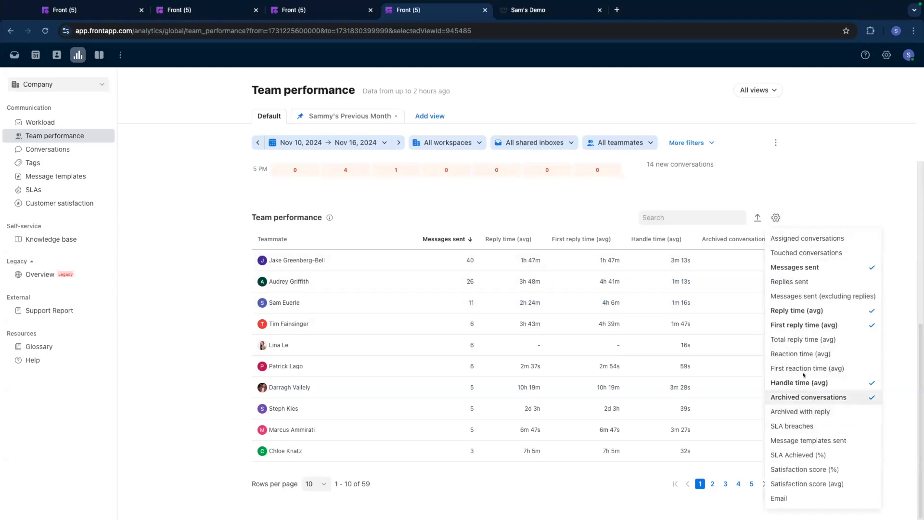
left_click(803, 340)
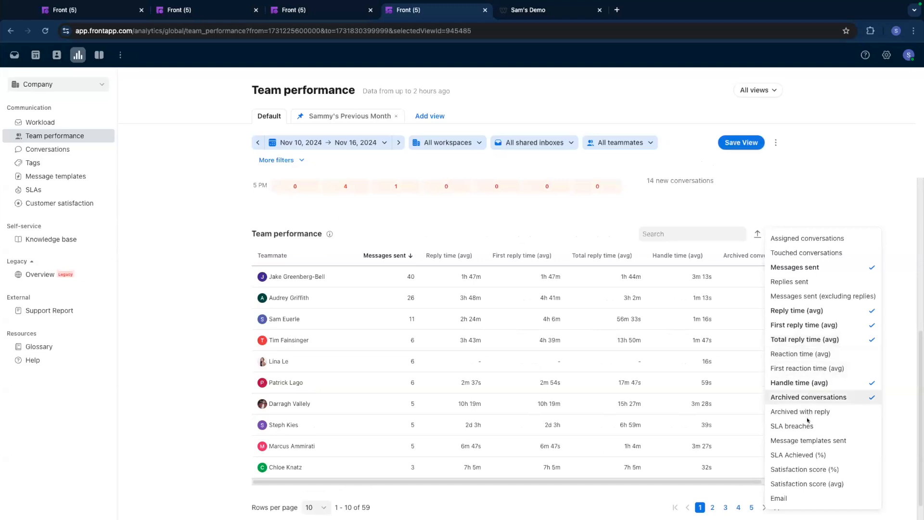
left_click(799, 425)
left_click(818, 183)
left_click_drag(638, 481, 561, 489)
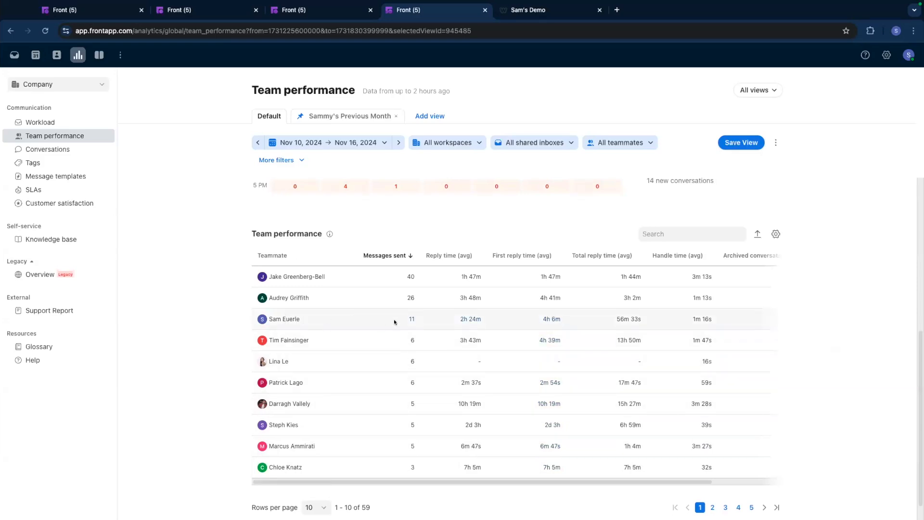
Inspect the conversations behind the third-listed teammate's messages sent figure and review the Tags report's tag details.
left_click(409, 319)
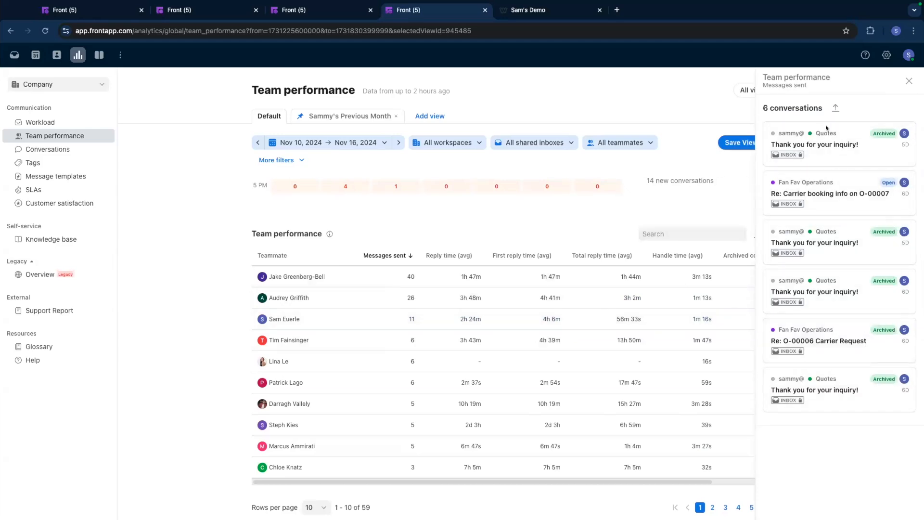
left_click(909, 81)
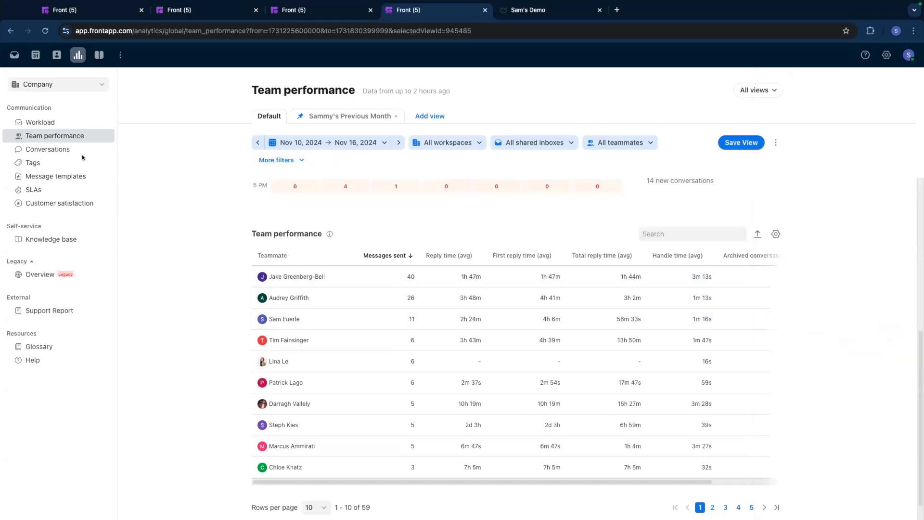
left_click(63, 161)
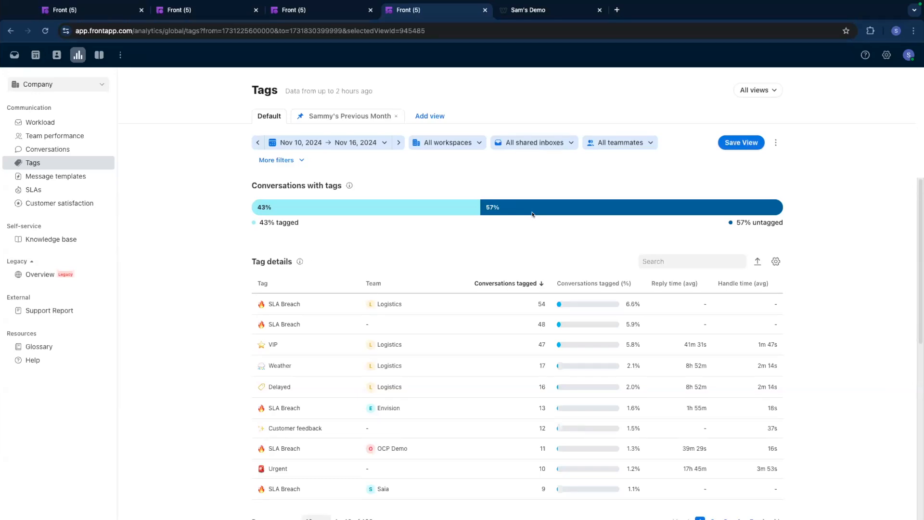
scroll(497, 289, "down", 2)
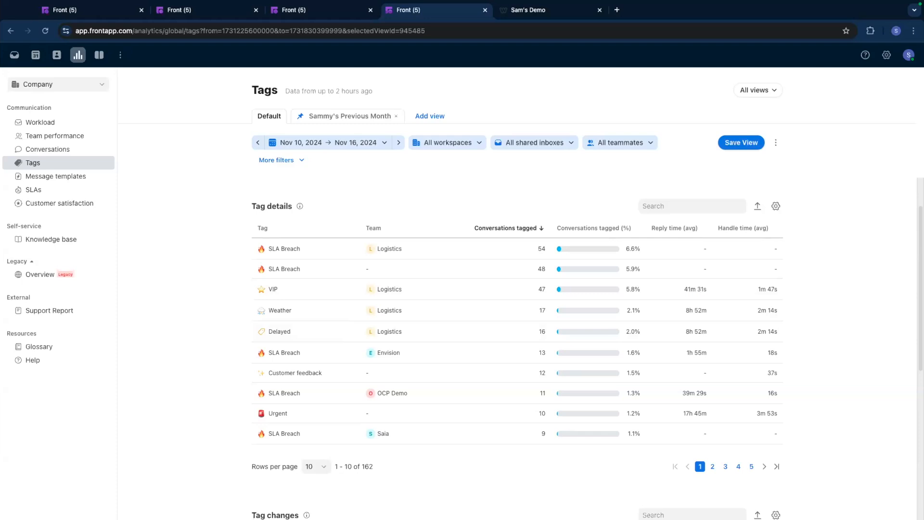
Examine the Customer satisfaction report's overall score, survey comments, changes over time and accounts table.
left_click(64, 204)
scroll(216, 253, "up", 2)
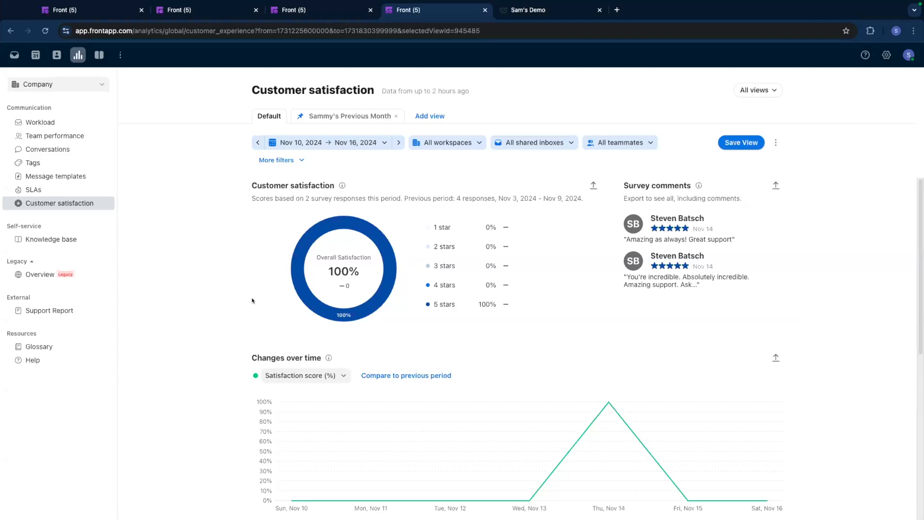
scroll(212, 299, "down", 2)
scroll(211, 299, "down", 2)
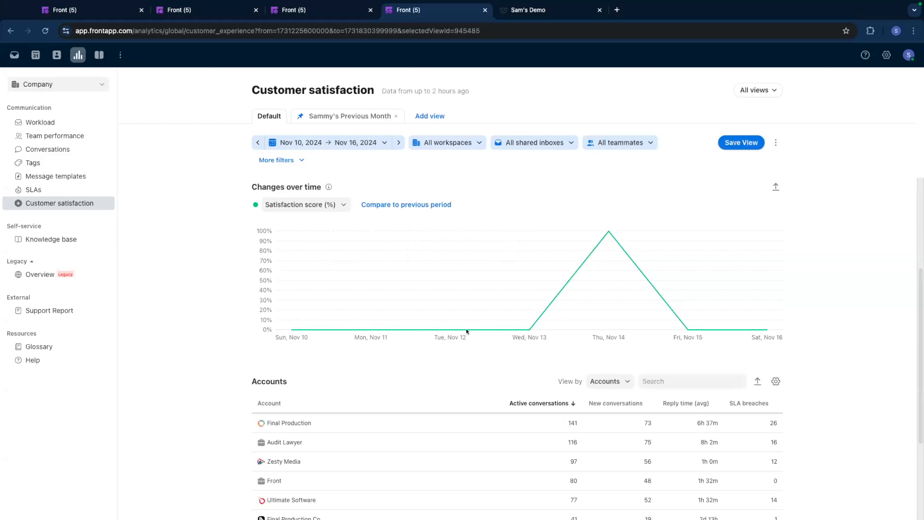
scroll(374, 303, "down", 3)
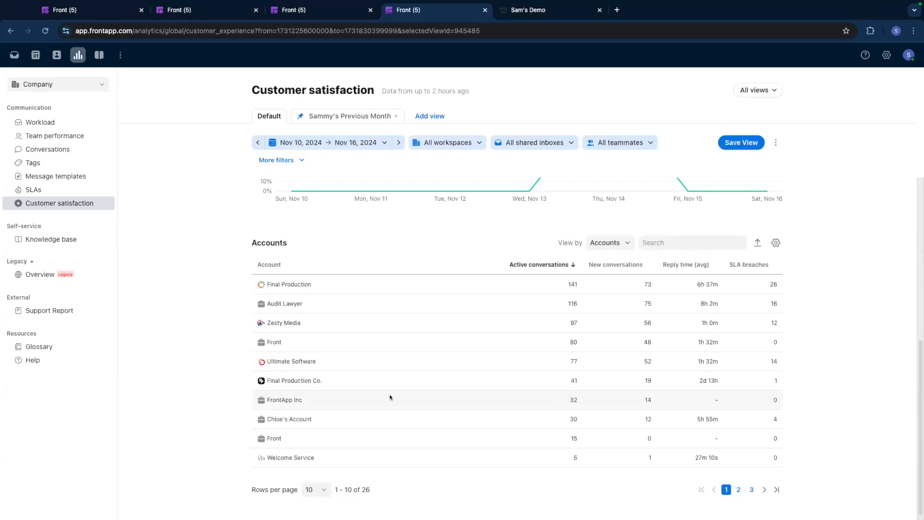
scroll(401, 365, "up", 6)
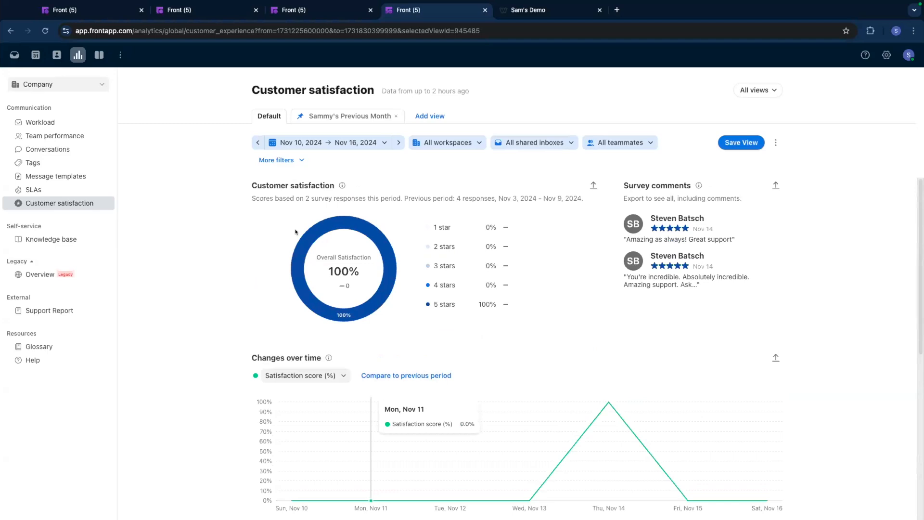
Set the Customer satisfaction report's date range to Last year and look over the updated results.
left_click(323, 142)
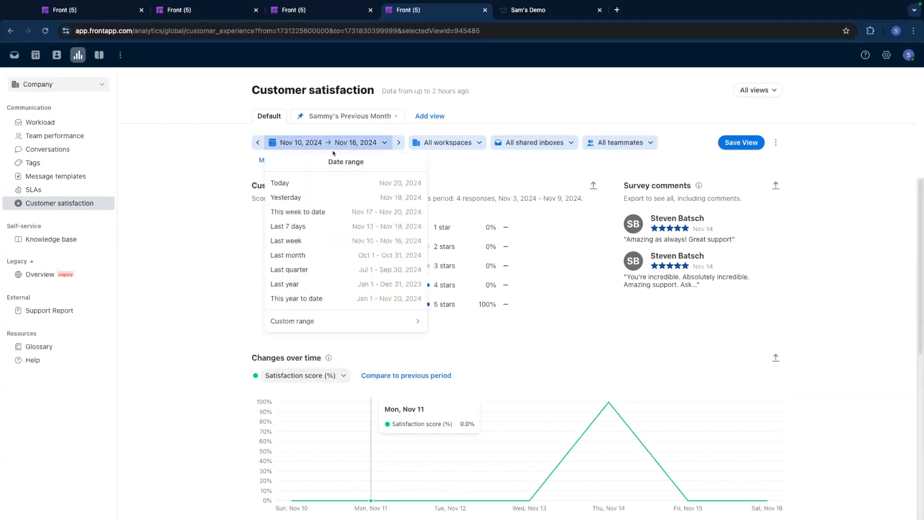
left_click(350, 282)
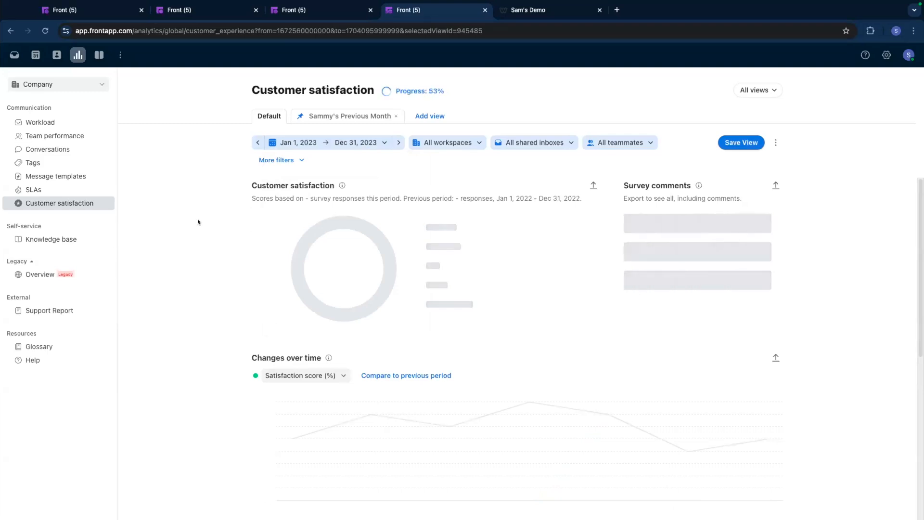
scroll(193, 259, "down", 1)
scroll(193, 259, "up", 1)
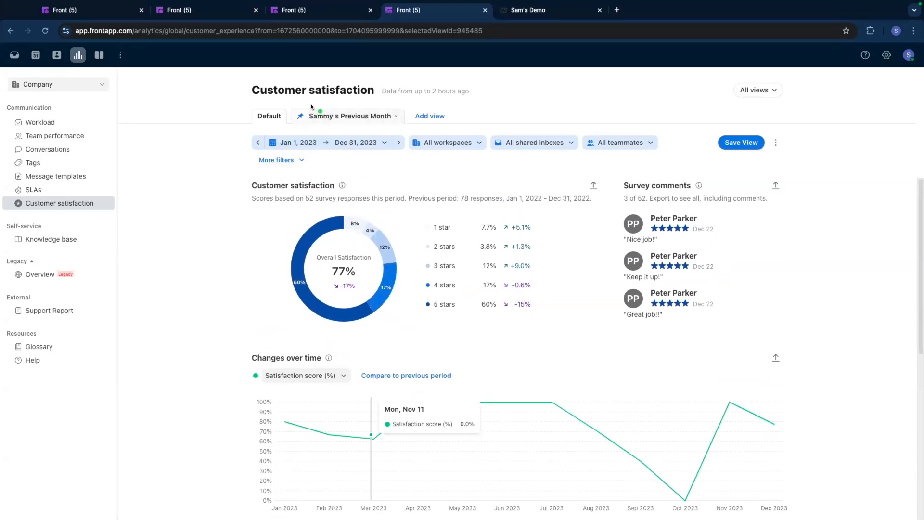
Check the report view's options for scheduling a report, exporting view data and copying the URL link.
mouse_move(286, 99)
left_mouse_down()
mouse_move(309, 122)
mouse_move(454, 129)
left_mouse_up()
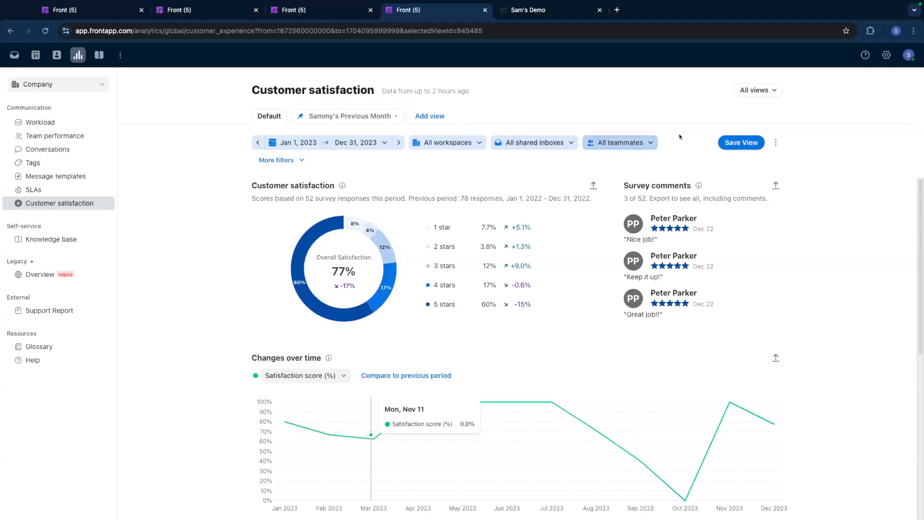
left_click(775, 142)
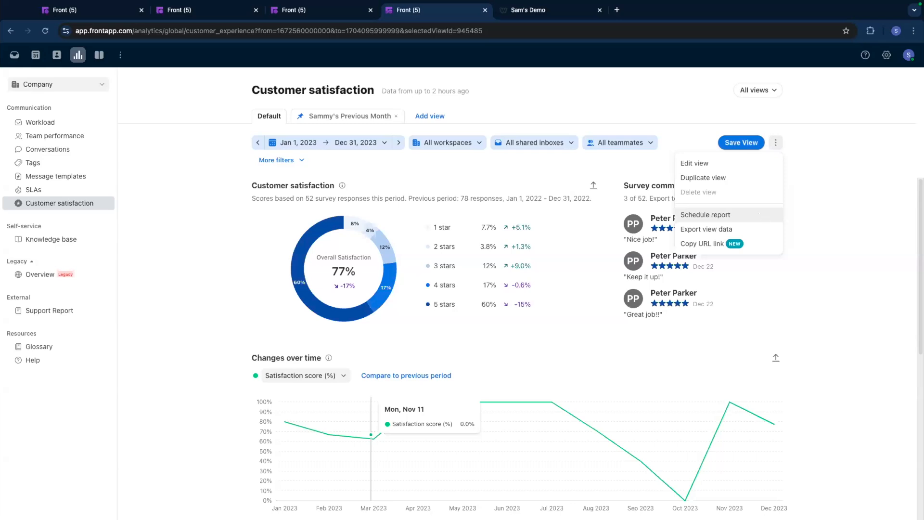
left_click(838, 108)
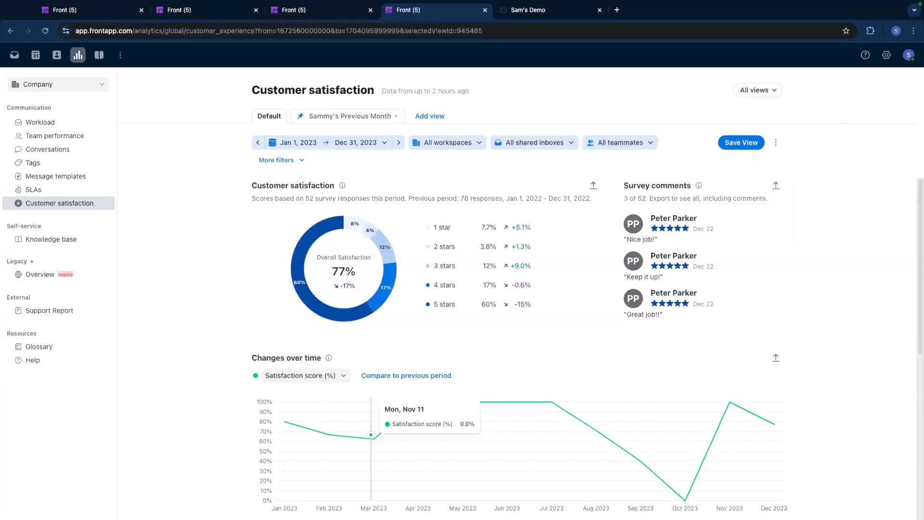